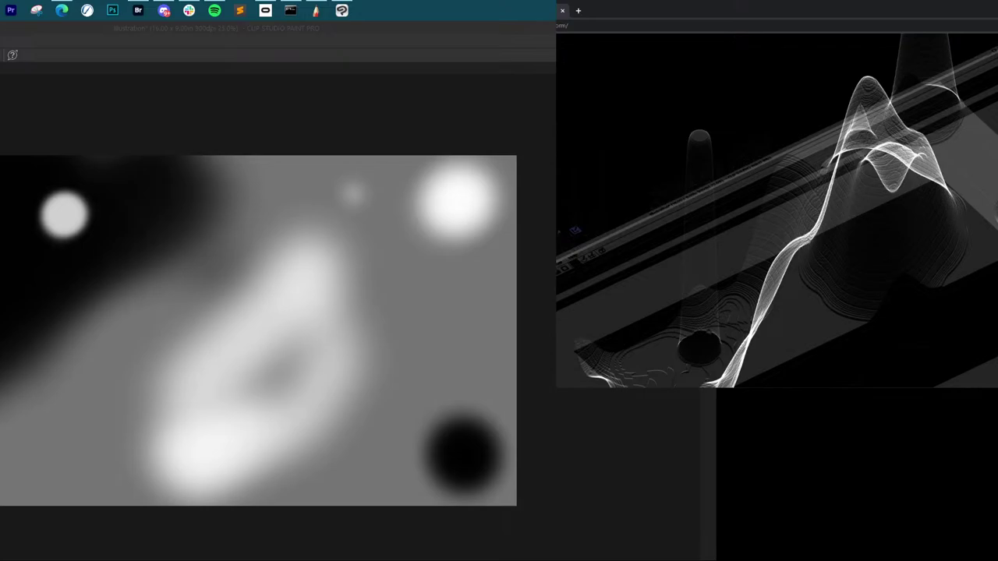
Undo all the airbrush strokes on the illustration until only the plain gray canvas is left.
click(281, 267)
key(ctrl+z)
key(ctrl+z)
key(ctrl+z)
key(ctrl+z)
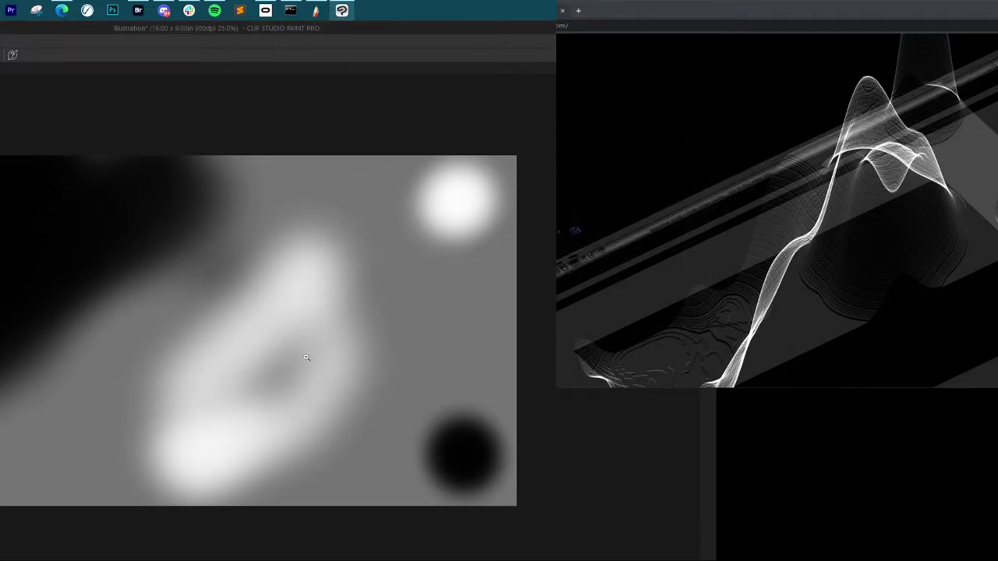
key(ctrl+z)
key(ctrl+z)
key(ctrl+z)
key(ctrl+z)
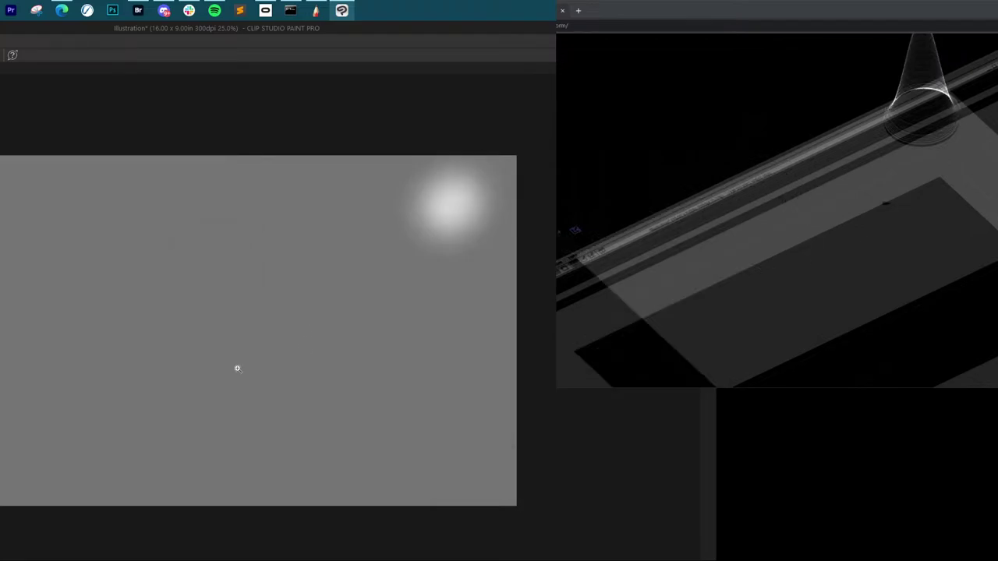
key(ctrl+z)
key(ctrl+z)
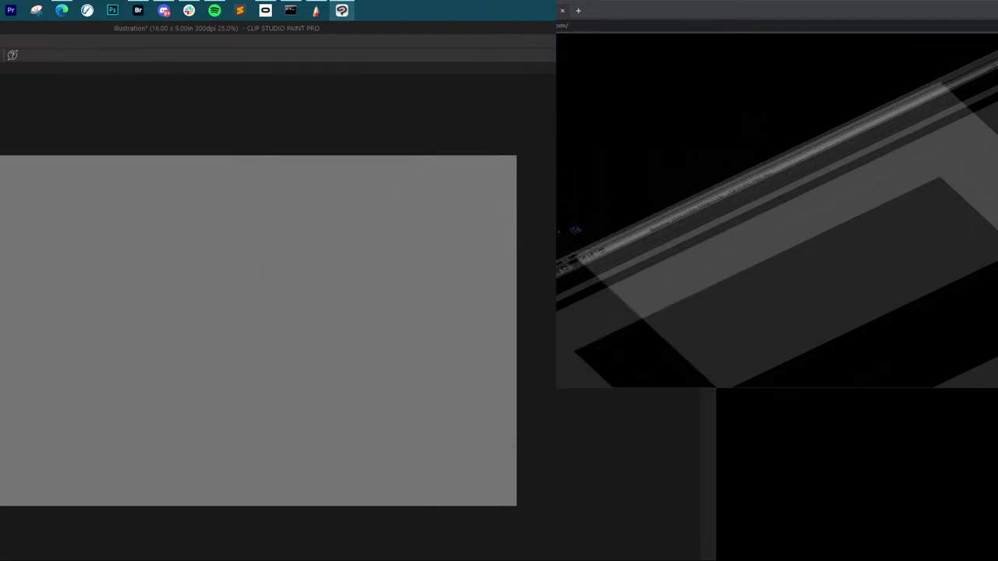
key(alt+Tab)
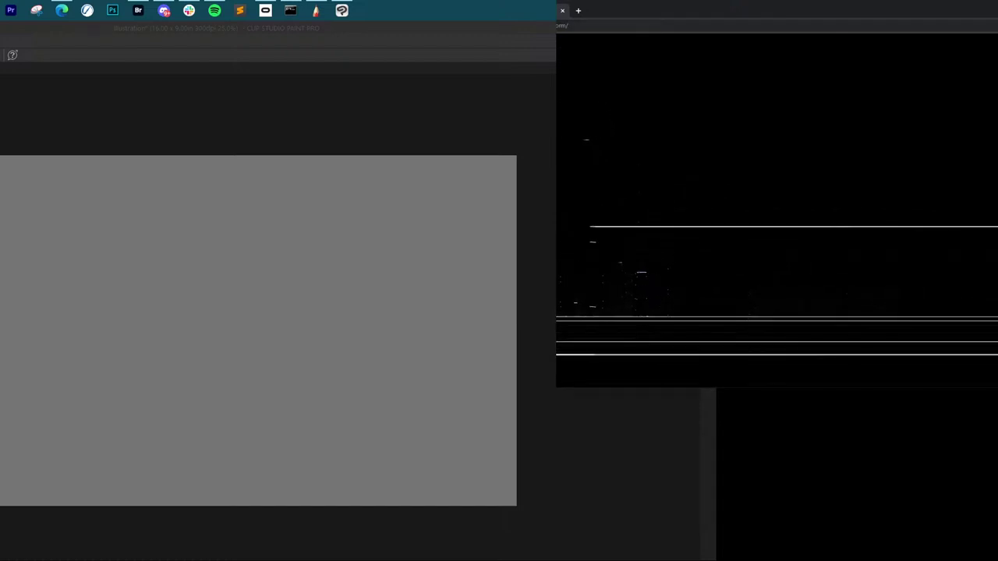
Return to Clip Studio Paint and airbrush a pale yellow dab with a dark blue dab below it on the gray canvas.
click(295, 215)
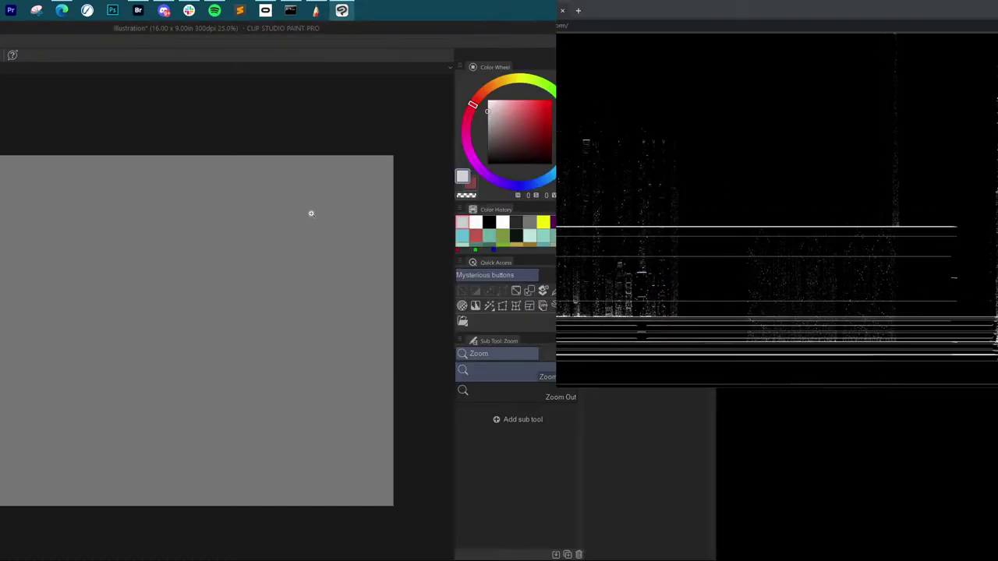
key(b)
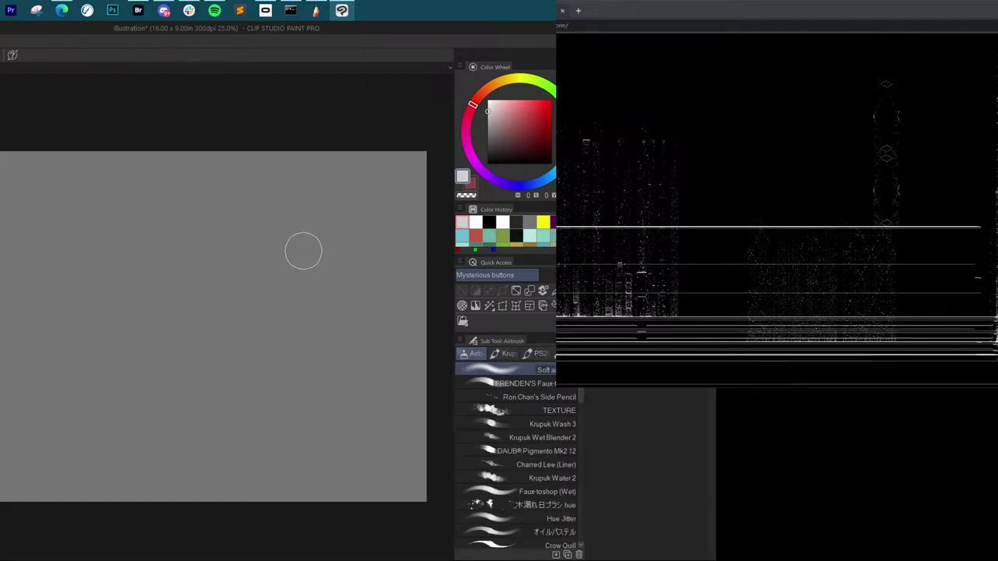
click(502, 113)
click(522, 80)
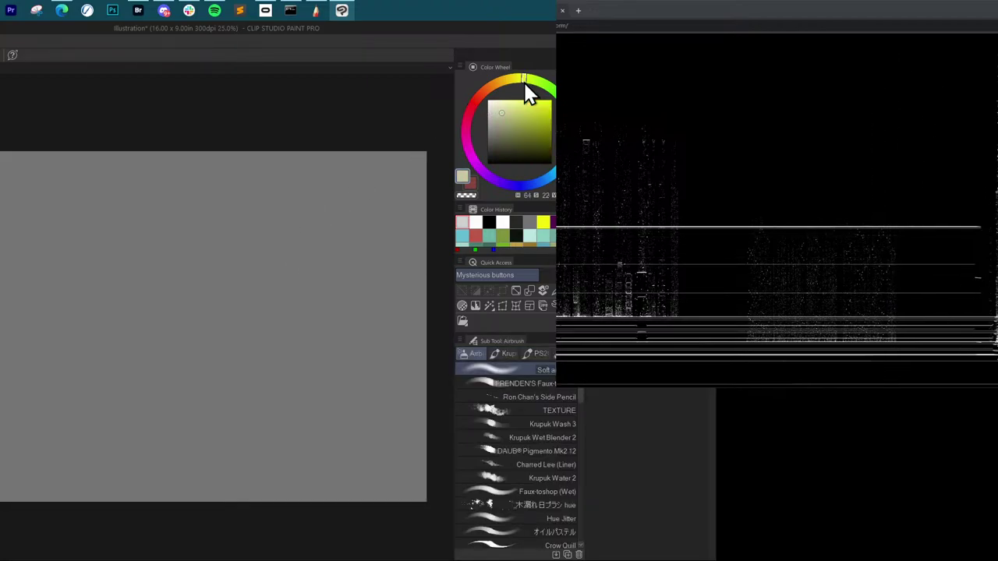
drag(90, 232, 92, 242)
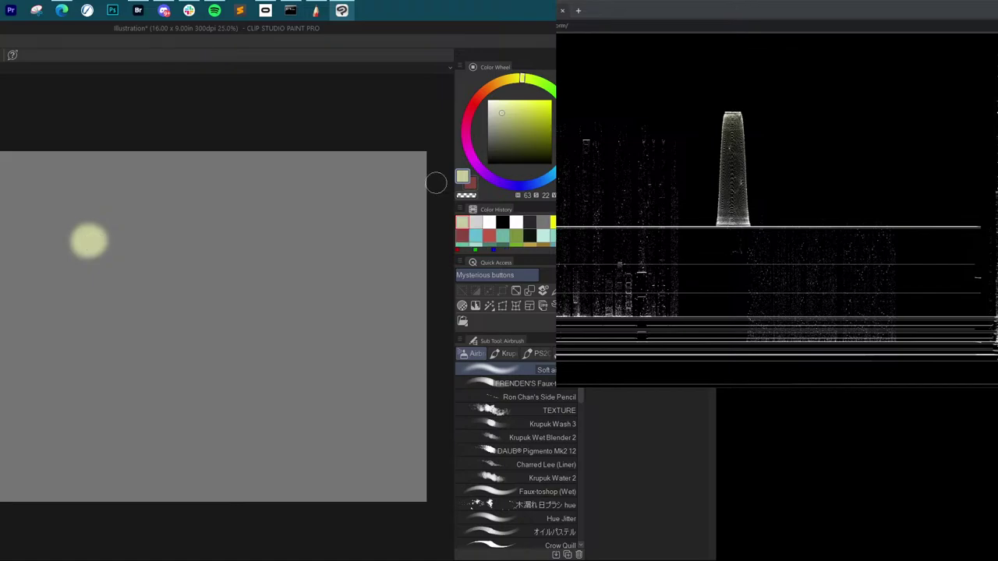
click(552, 173)
click(524, 135)
drag(117, 300, 126, 309)
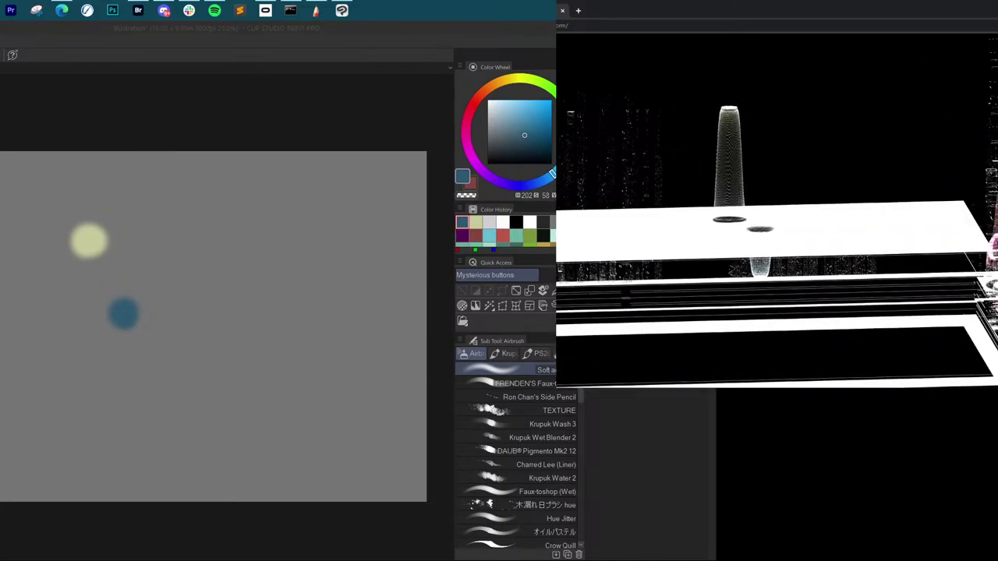
Undo the pale yellow and dark blue dabs on the canvas.
click(300, 212)
scroll(300, 212, up, 1)
key(ctrl+z)
key(ctrl+z)
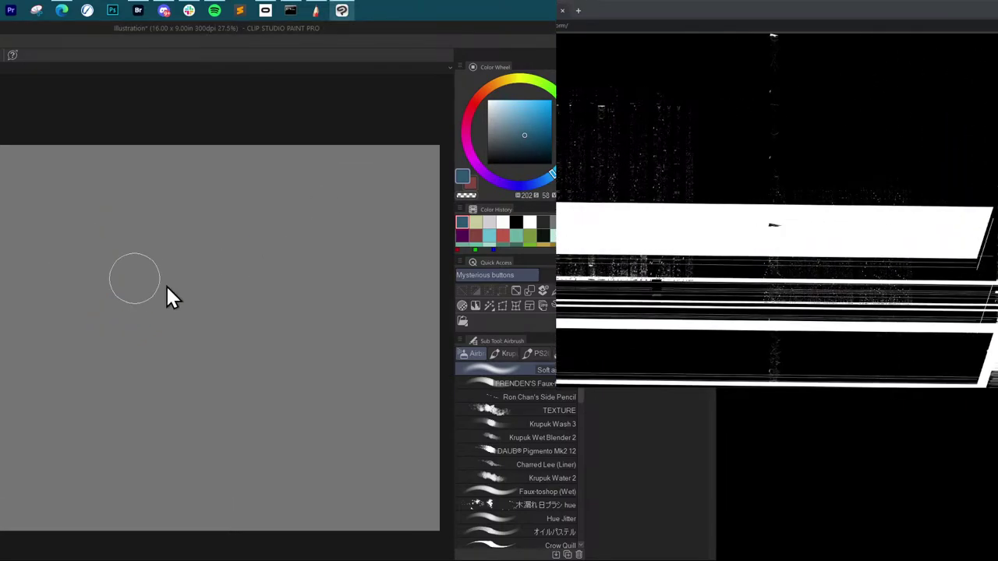
Airbrush a large dark blue area with a larger brush and add a light blue dab inside it.
mouse_move(134, 278)
mouse_down()
mouse_move(81, 277)
mouse_move(46, 330)
mouse_move(91, 378)
mouse_move(131, 381)
mouse_move(58, 285)
mouse_move(148, 373)
mouse_move(167, 288)
mouse_move(86, 283)
mouse_move(131, 337)
mouse_move(151, 322)
mouse_up()
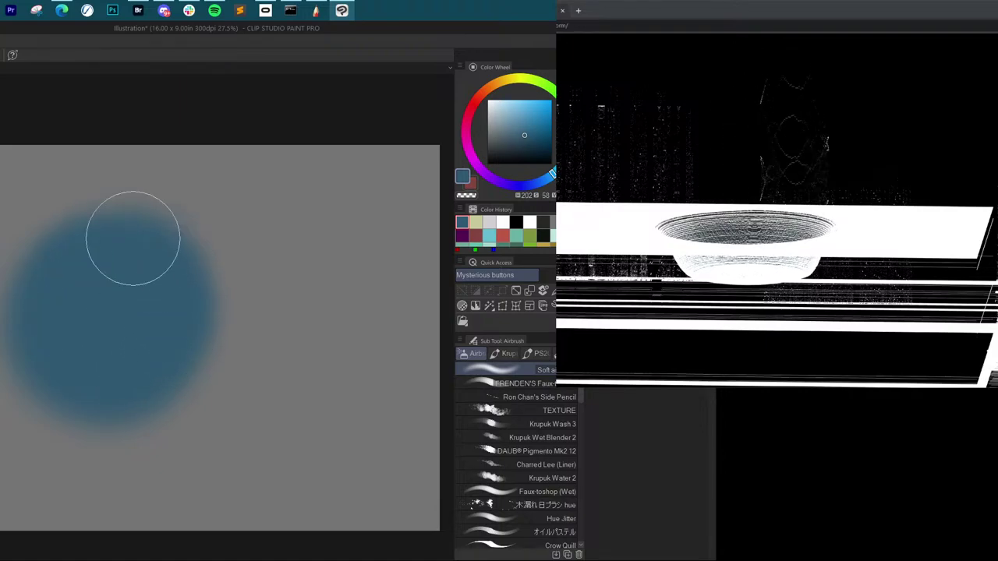
mouse_move(133, 237)
mouse_down()
mouse_move(222, 304)
mouse_move(155, 202)
mouse_move(153, 242)
mouse_up()
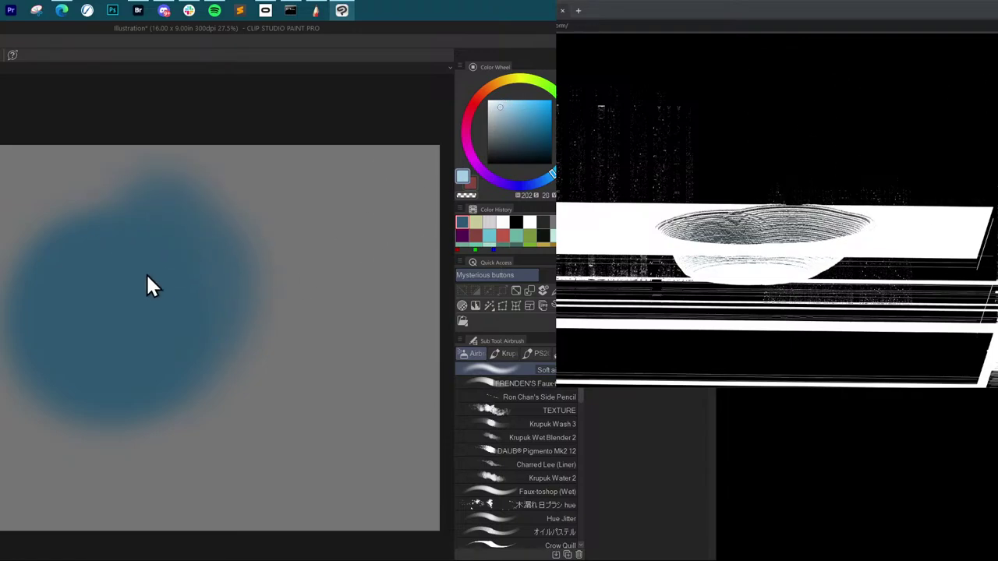
drag(148, 280, 151, 279)
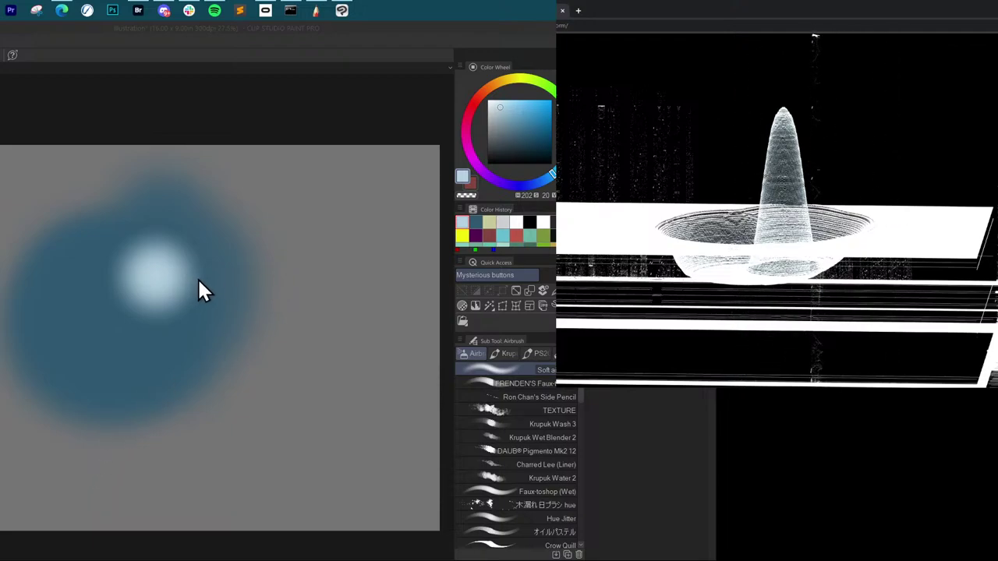
Undo the dark and light blue strokes, keeping the gray fill on the canvas.
key(ctrl+z)
key(ctrl+z)
key(ctrl+z)
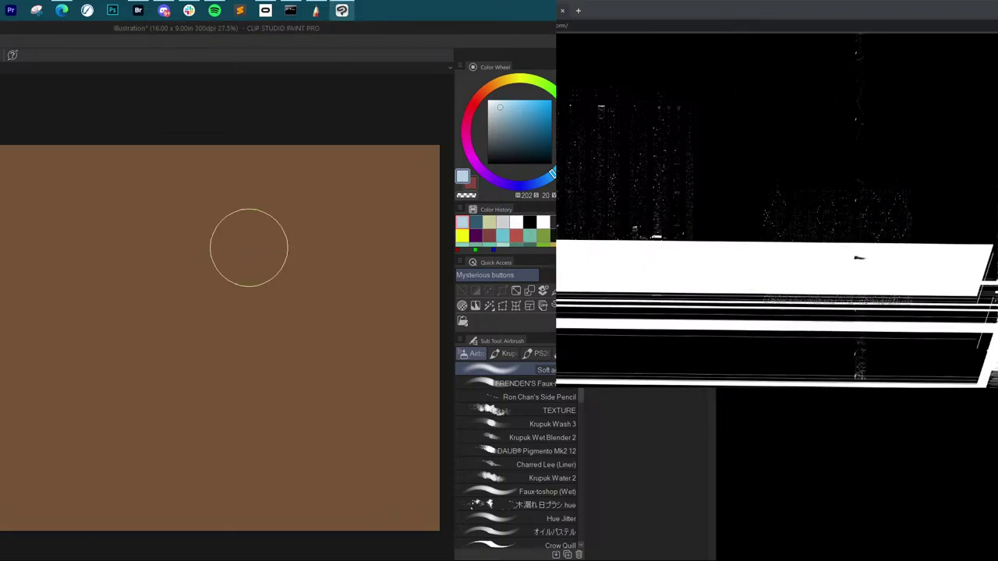
key(ctrl+y)
Airbrush a large pale blue patch across the canvas and place one small dark blue-gray dab inside it.
mouse_move(229, 273)
mouse_down()
mouse_move(89, 289)
mouse_move(34, 283)
mouse_move(272, 390)
mouse_move(204, 327)
mouse_up()
drag(504, 139, 498, 147)
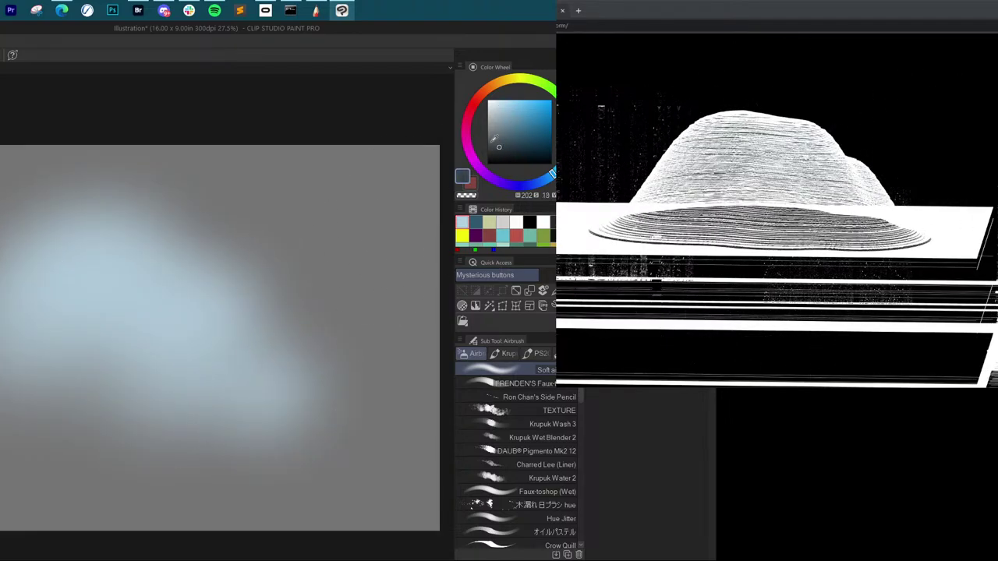
mouse_move(170, 316)
ctrl+alt+mouse_down()
mouse_move(119, 316)
mouse_move(97, 286)
mouse_move(85, 318)
mouse_move(109, 327)
ctrl+alt+mouse_up()
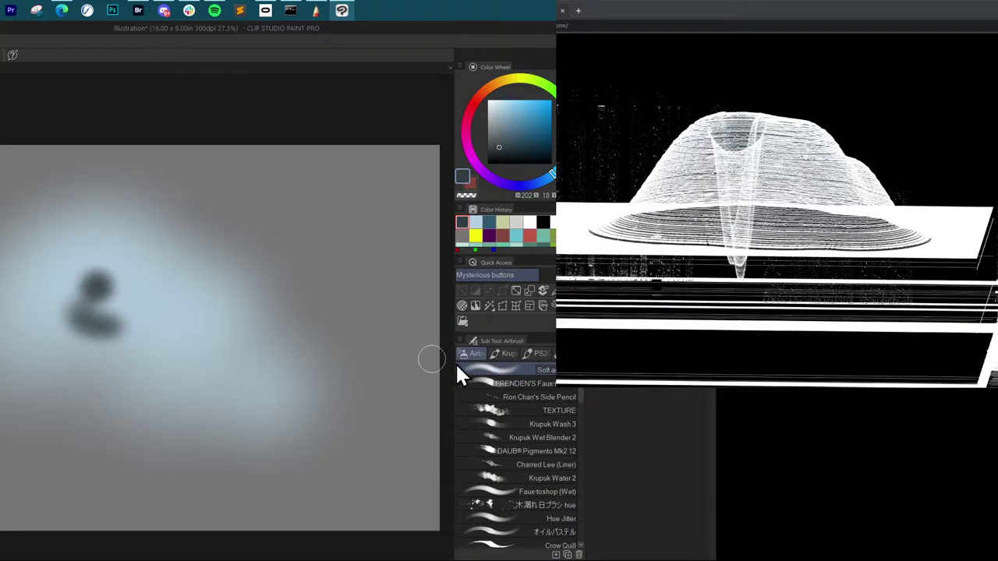
key(ctrl+z)
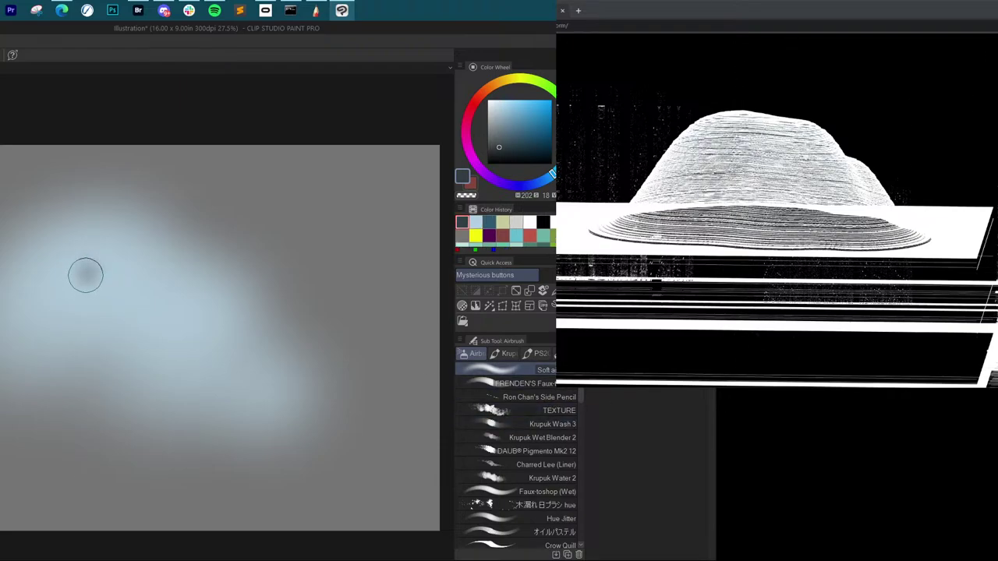
click(88, 275)
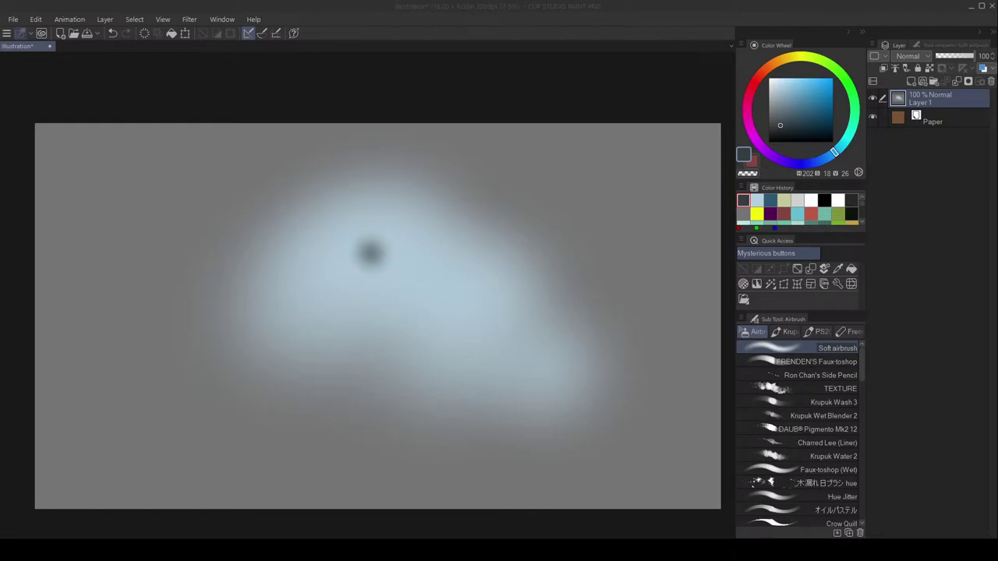
Close the illustration without saving it and create a new illustration with the preset settings.
click(50, 46)
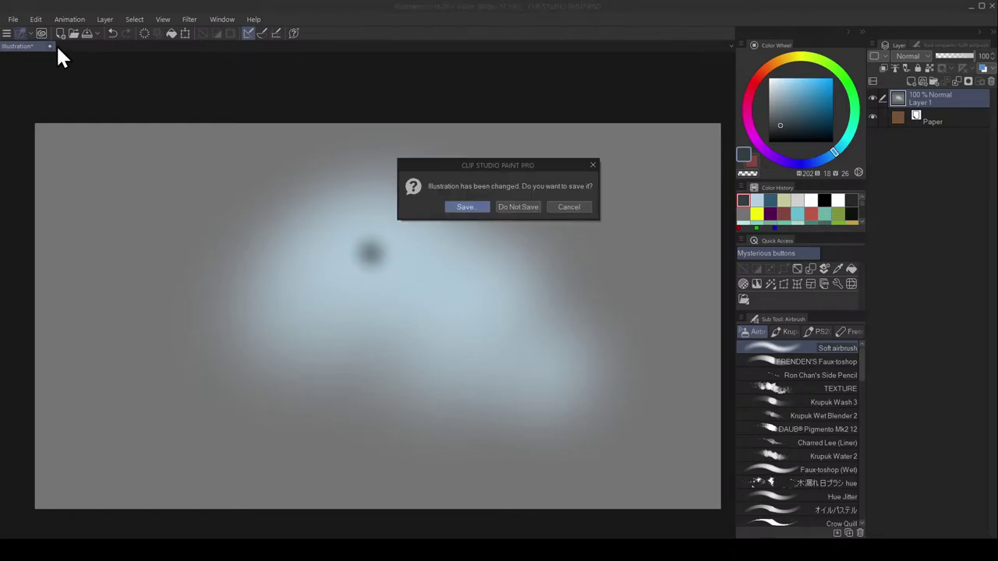
click(527, 206)
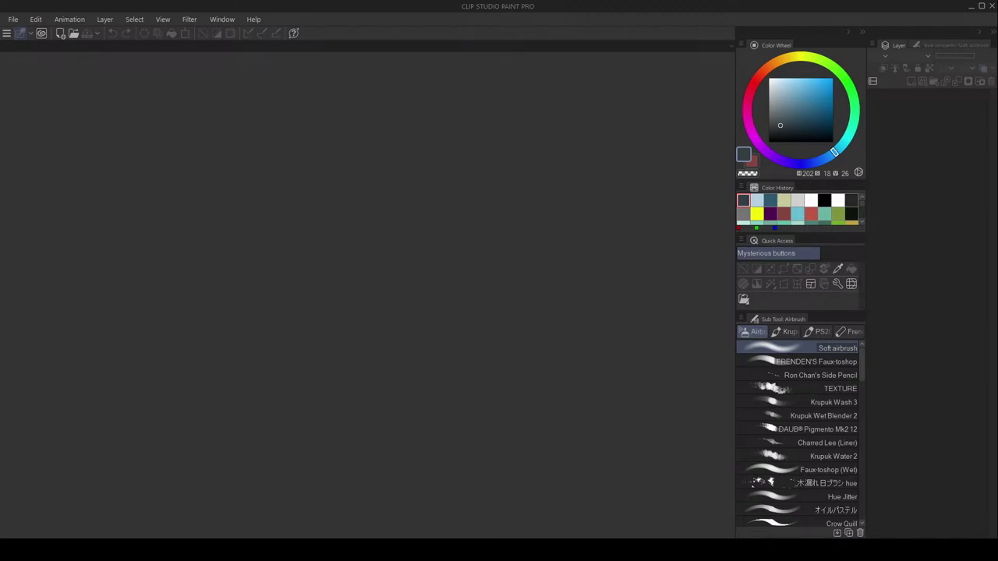
click(22, 21)
click(29, 33)
key(Return)
Fill Layer 1 of the new illustration with medium gray and choose white as the drawing color.
mouse_move(791, 103)
mouse_down()
mouse_move(760, 113)
mouse_move(776, 85)
mouse_move(767, 77)
mouse_up()
key(g)
click(534, 223)
Airbrush a vertical column of four dabs from white through lighter gray and dark gray down to black.
key(b)
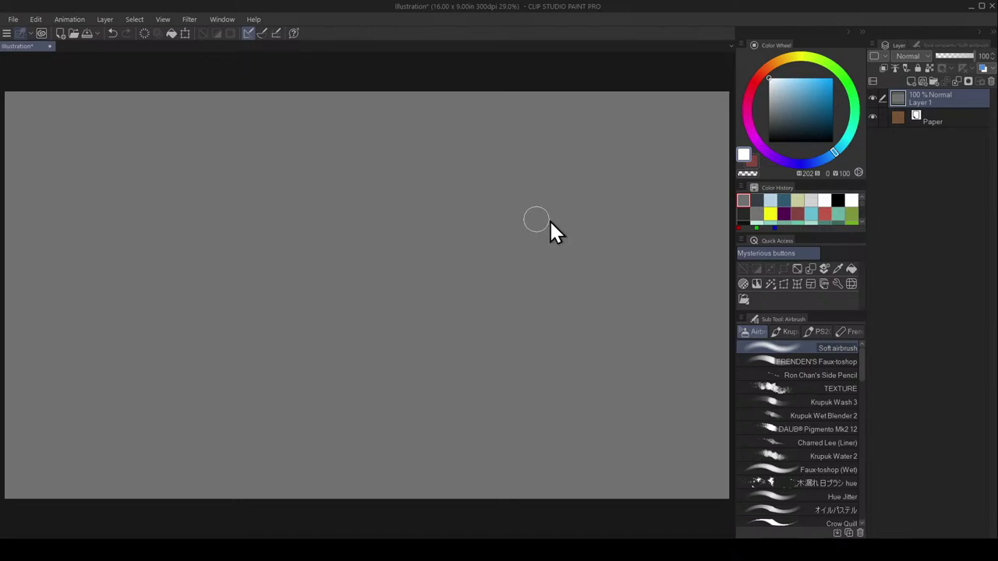
drag(572, 135, 564, 149)
click(770, 106)
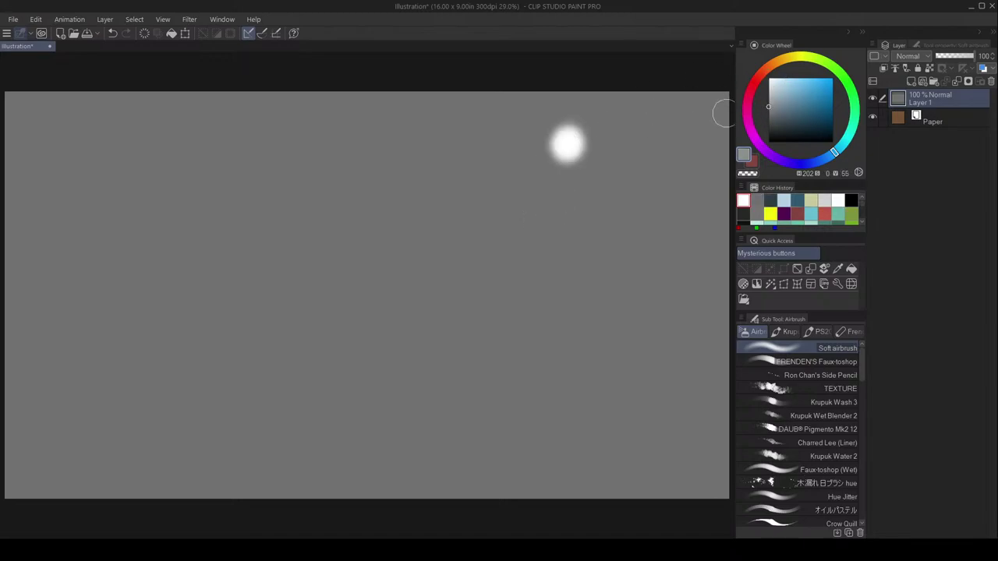
drag(576, 204, 570, 212)
drag(770, 128, 751, 130)
mouse_move(595, 269)
mouse_down()
mouse_move(581, 299)
mouse_move(578, 290)
mouse_up()
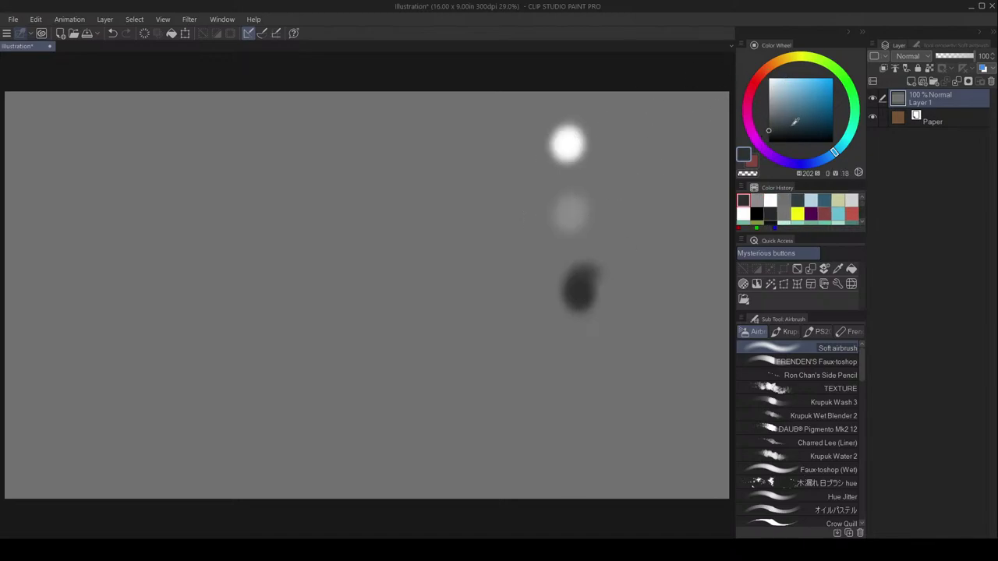
drag(776, 134, 745, 177)
drag(580, 388, 578, 392)
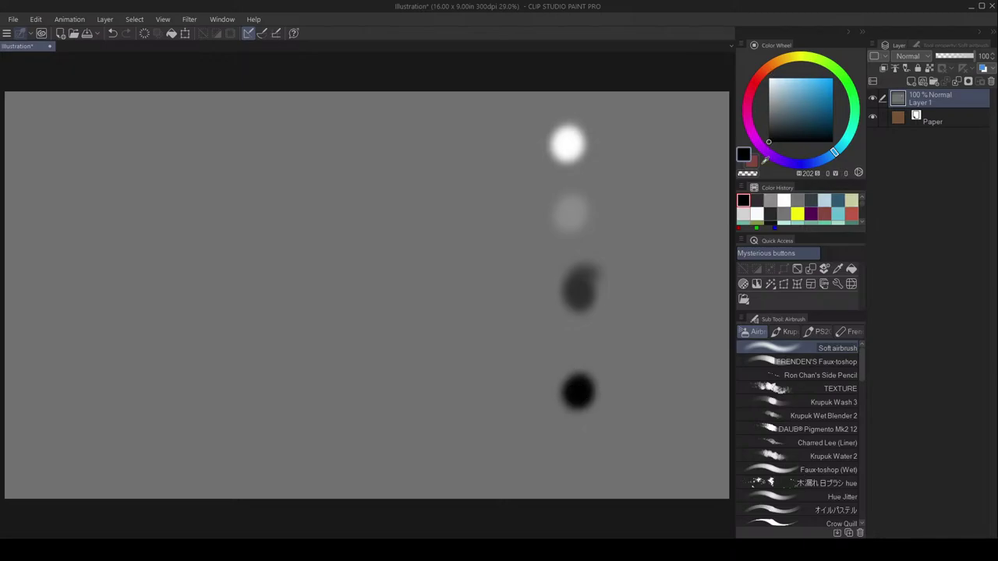
Airbrush a horizontal row of five dabs of similar brightness, from neutral gray to fully saturated blue with hue 202.
click(768, 109)
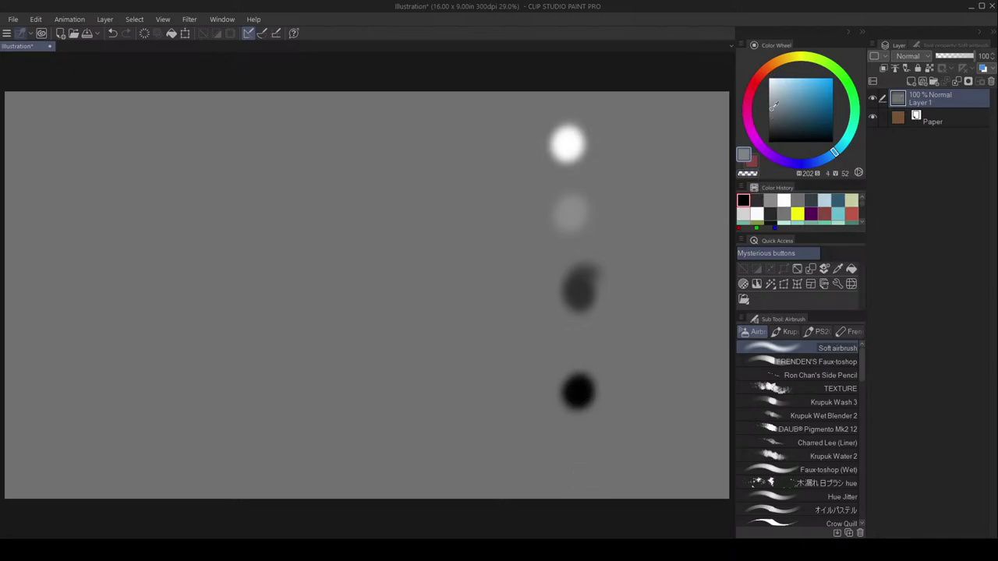
click(446, 238)
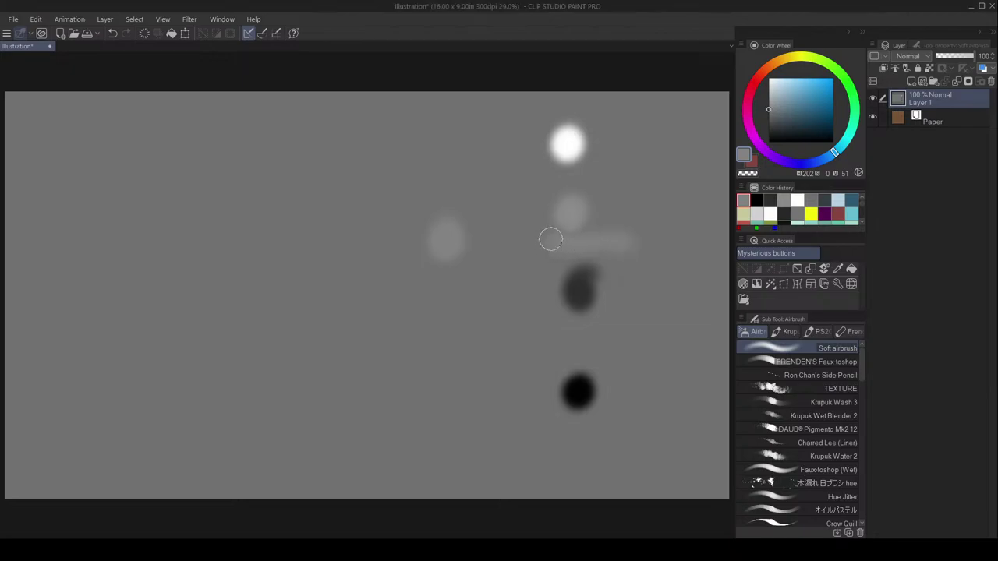
key(ctrl+z)
click(468, 257)
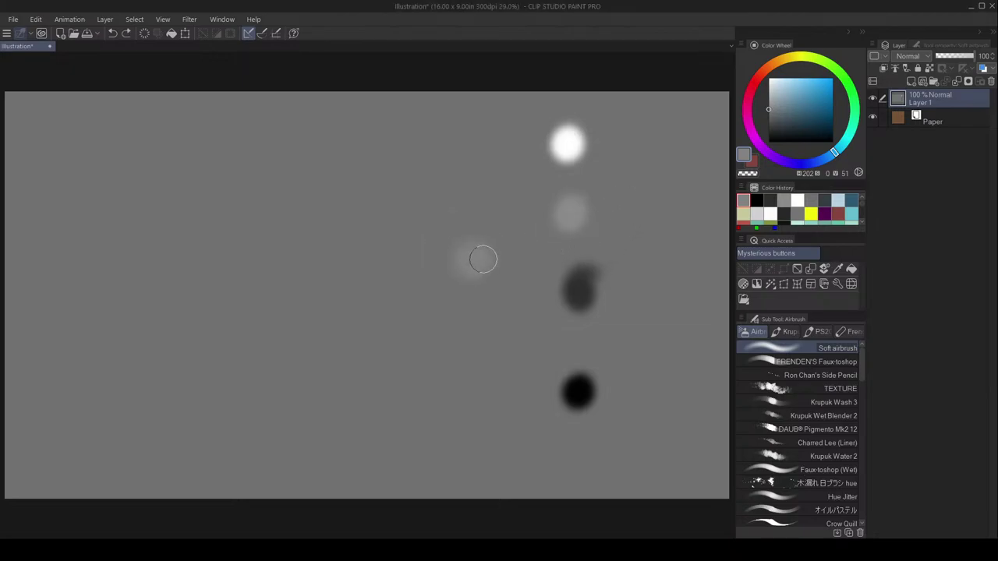
click(784, 108)
click(536, 260)
click(809, 104)
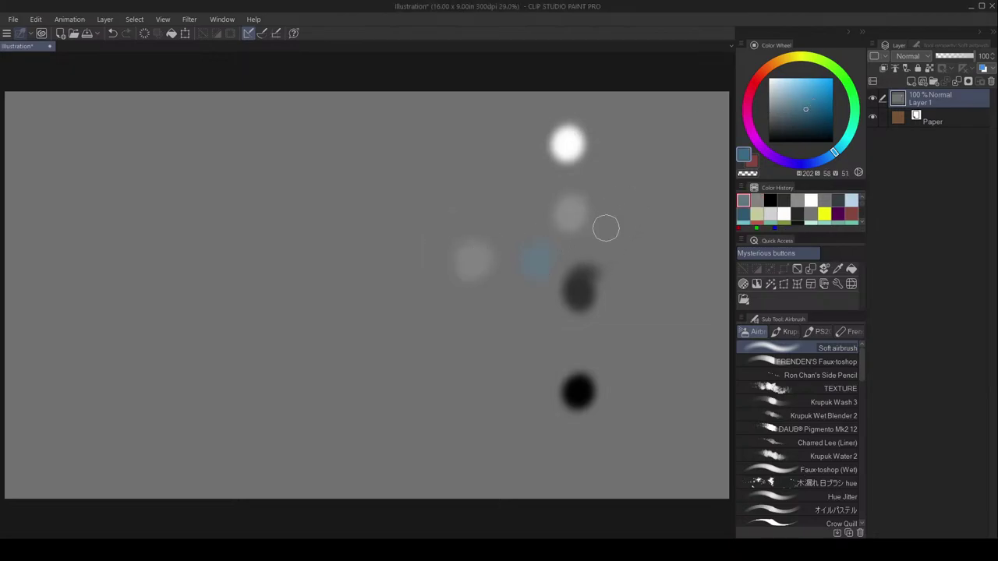
click(585, 259)
click(825, 110)
click(645, 261)
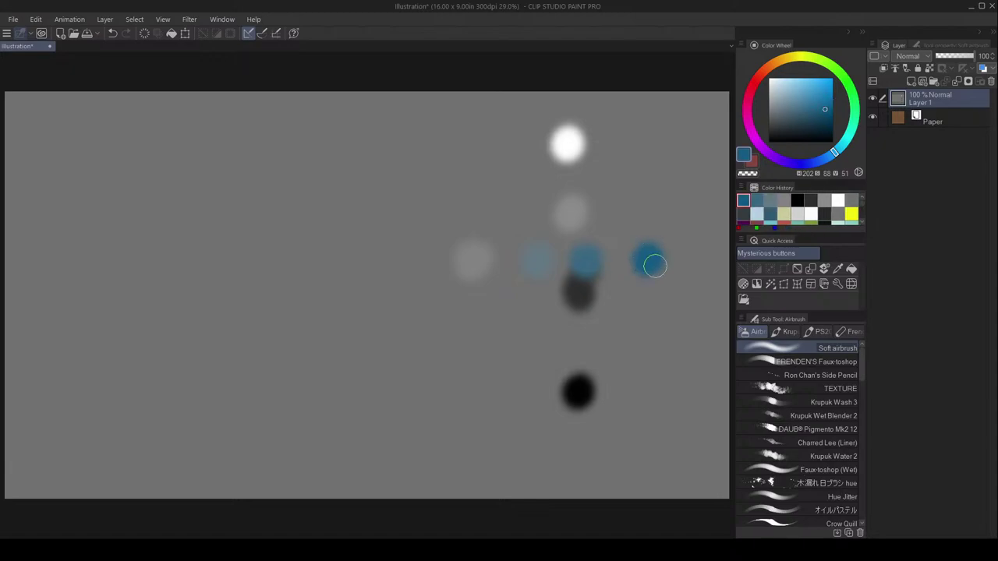
click(832, 109)
click(707, 260)
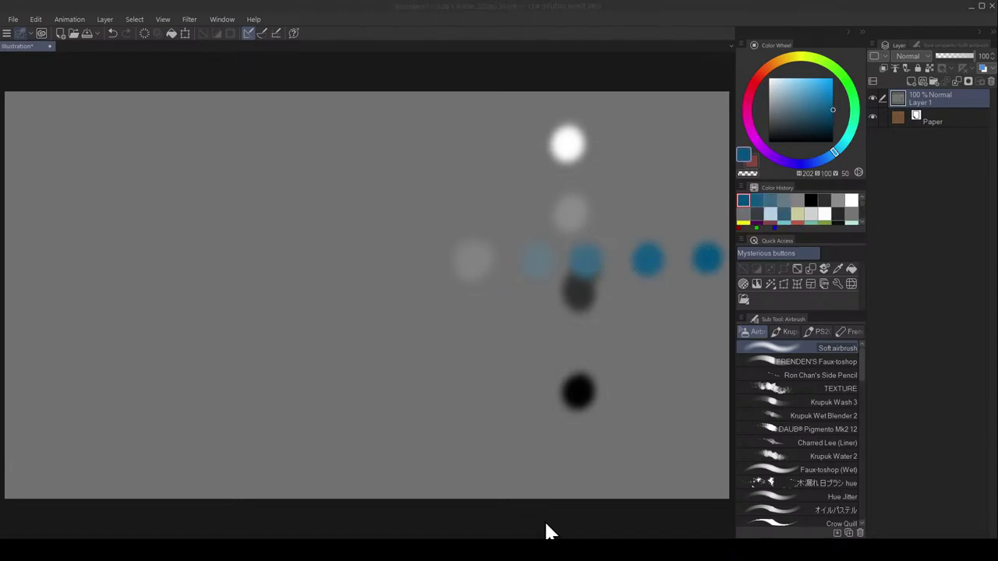
Draw a blue ring around the dabs and a green stroke with hue 100 down the column, undoing each stroke.
mouse_move(528, 138)
mouse_down()
mouse_move(561, 399)
mouse_move(653, 143)
mouse_move(414, 307)
mouse_up()
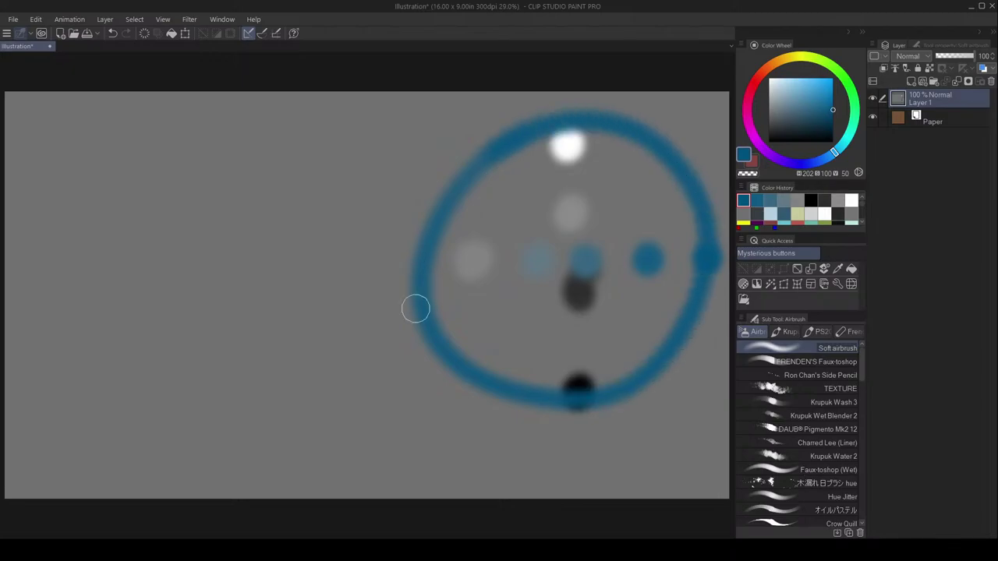
key(ctrl+z)
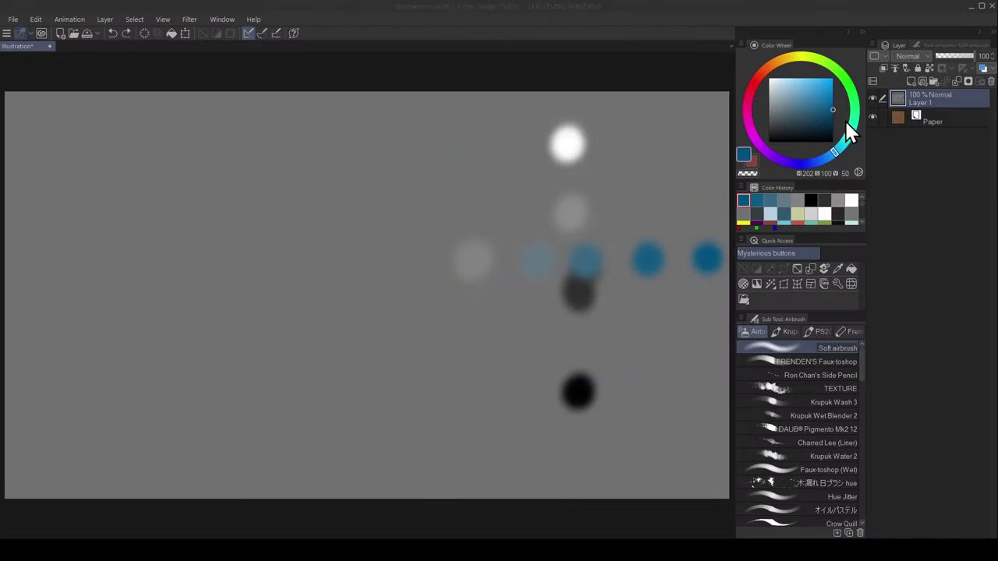
drag(847, 130, 836, 68)
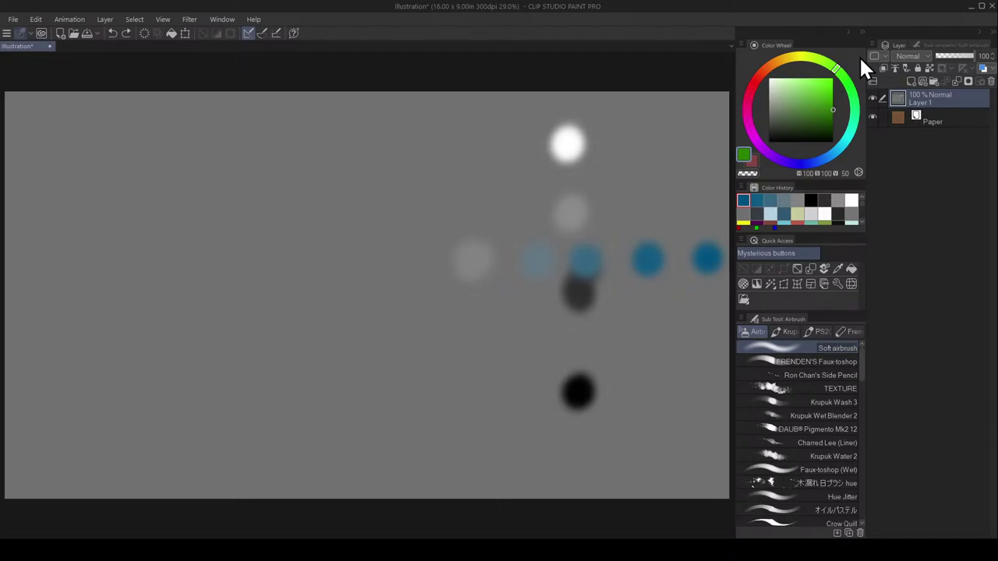
mouse_move(562, 165)
mouse_down()
mouse_move(600, 179)
mouse_move(581, 394)
mouse_up()
key(ctrl+z)
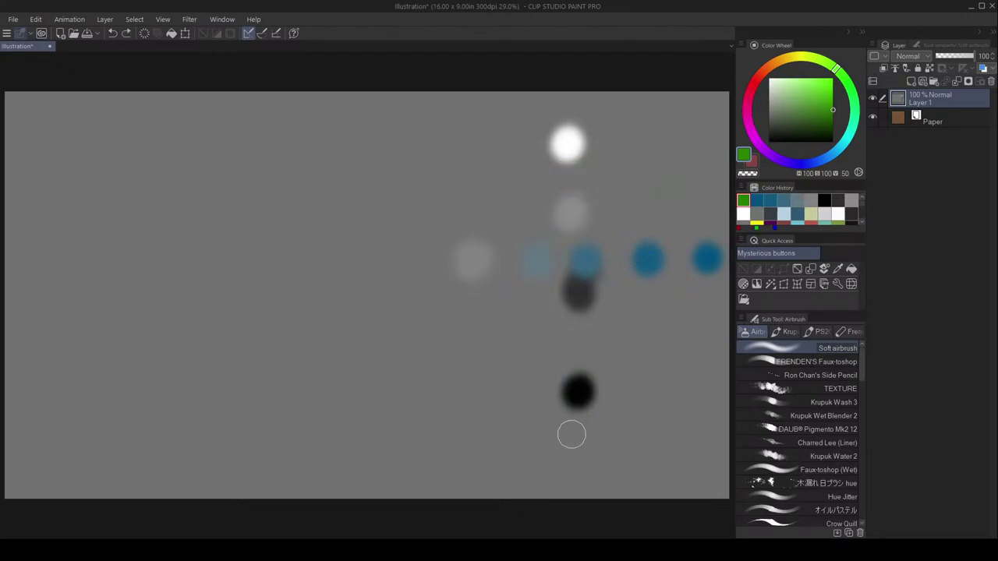
Open the recent 0COLOR_WHEEL file and show its Effects folder to reveal the desaturation rings.
click(18, 19)
mouse_move(133, 78)
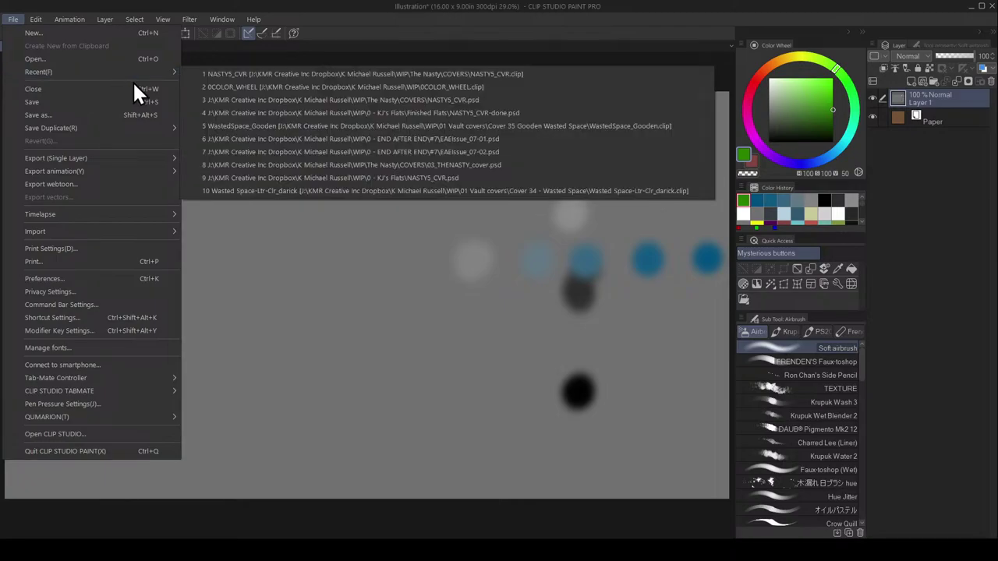
click(565, 88)
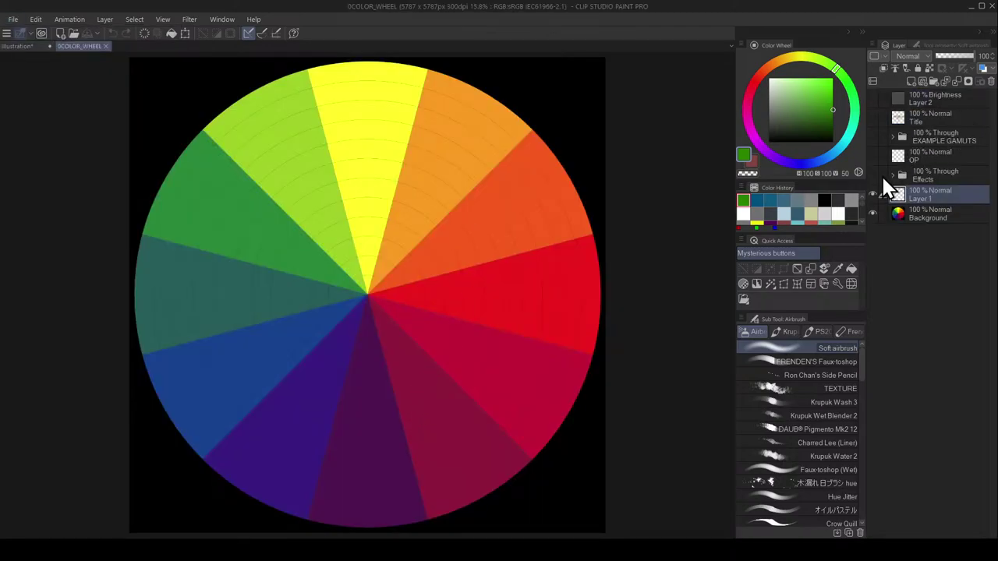
click(872, 174)
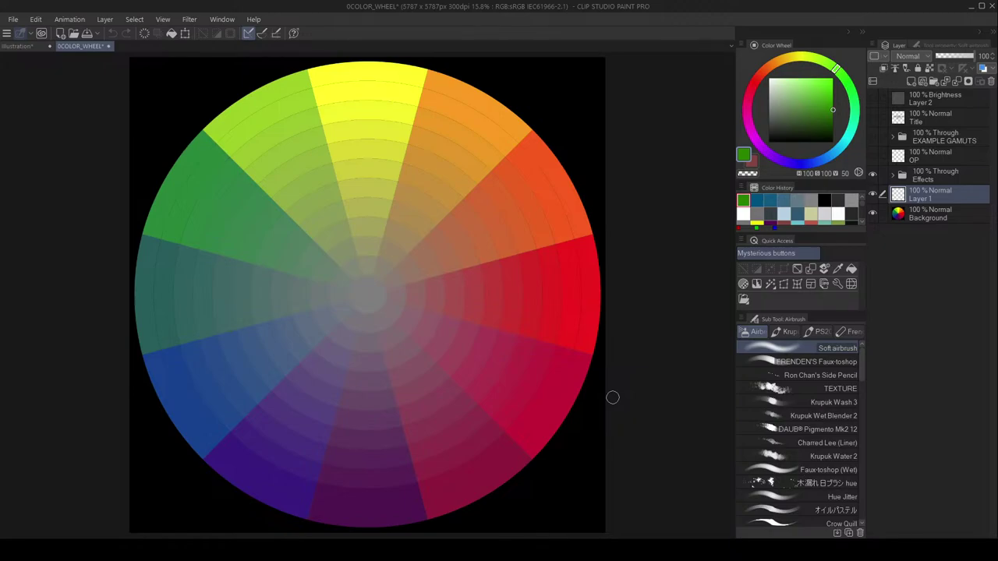
Create a 16 × 9 in, 300 dpi illustration named Illustration2 and fill Layer 1 with dark gray of value 34.
click(14, 20)
click(36, 31)
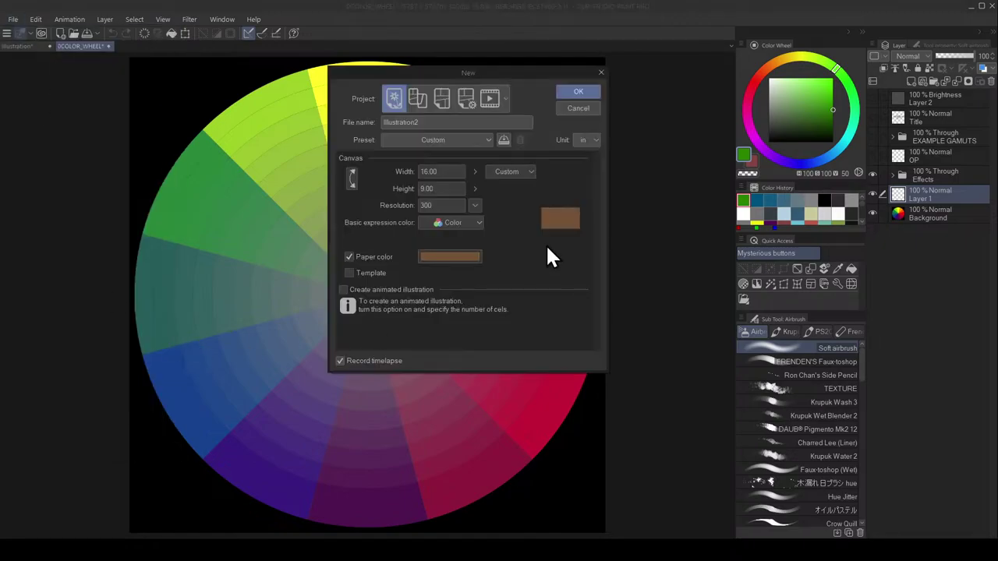
click(577, 92)
drag(789, 113, 769, 120)
key(g)
click(547, 233)
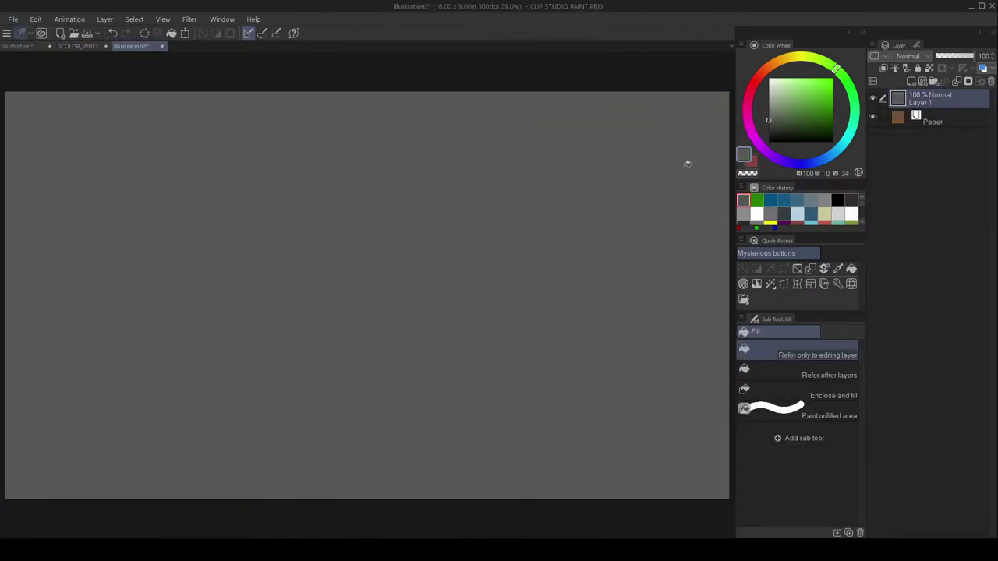
Sketch an upright cylinder with an elliptical top in black using the Soft airbrush.
key(b)
click(769, 142)
mouse_move(416, 169)
mouse_down()
mouse_move(540, 157)
mouse_move(413, 166)
mouse_move(410, 325)
mouse_move(433, 377)
mouse_move(563, 360)
mouse_up()
drag(547, 161, 551, 379)
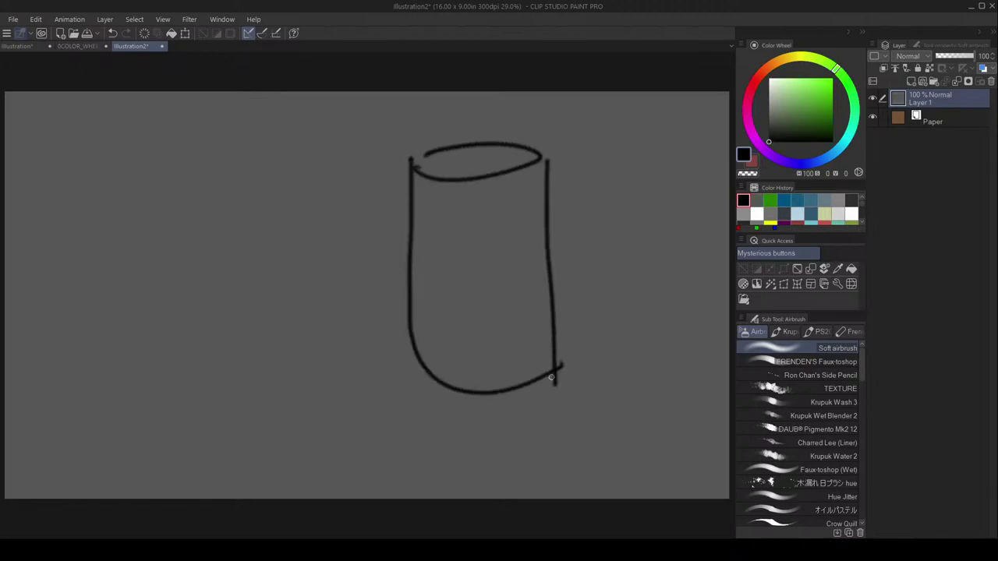
Dab saturated red (hue 3, saturation 88, value 100) on the left end of the cylinder's rim, undoing the paler trial dab.
click(757, 79)
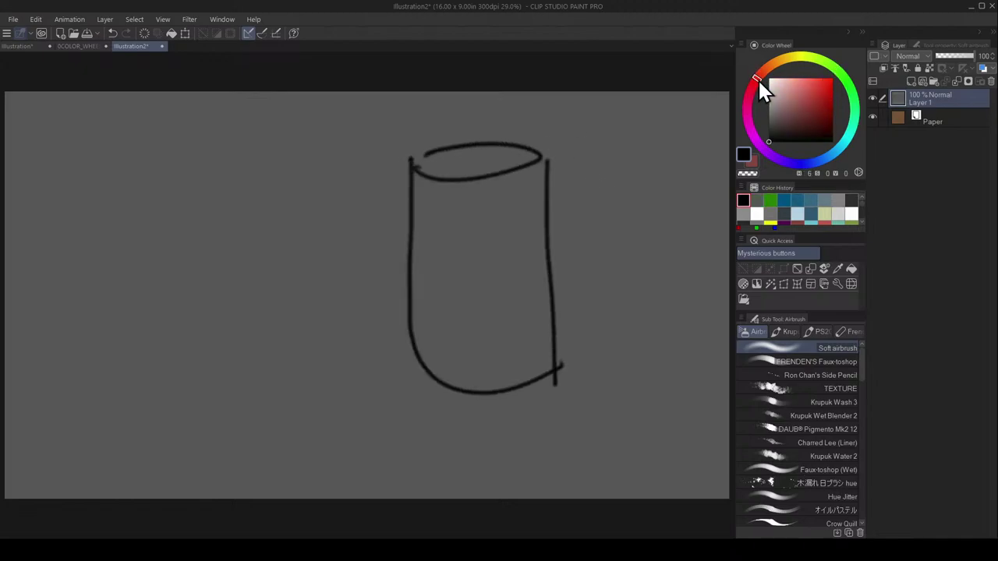
click(799, 78)
click(419, 161)
key(ctrl+z)
click(824, 78)
click(416, 161)
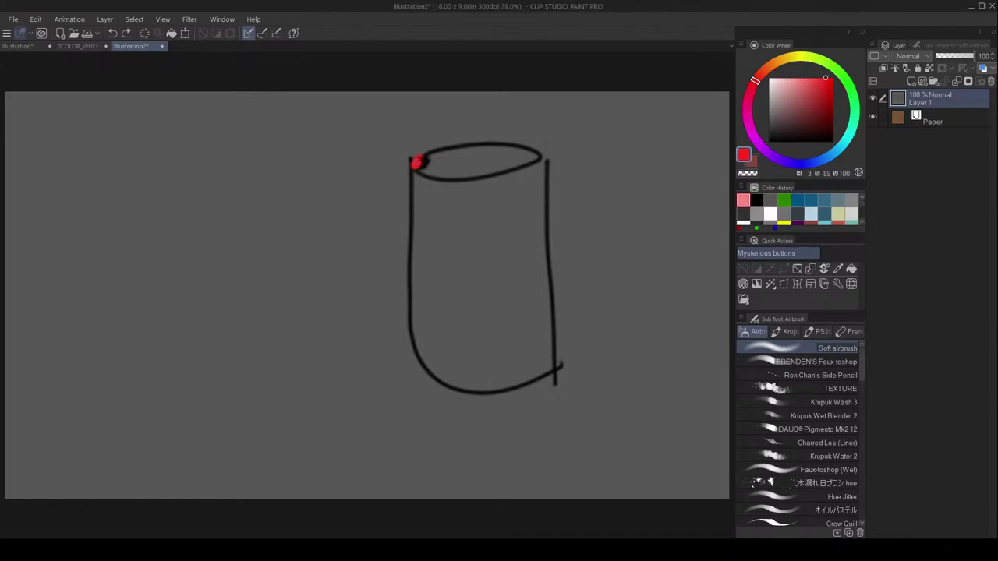
Dab magenta (hue 308), violet (hue 274) and cyan (hue 183) along the front of the cylinder's rim.
drag(755, 101, 754, 131)
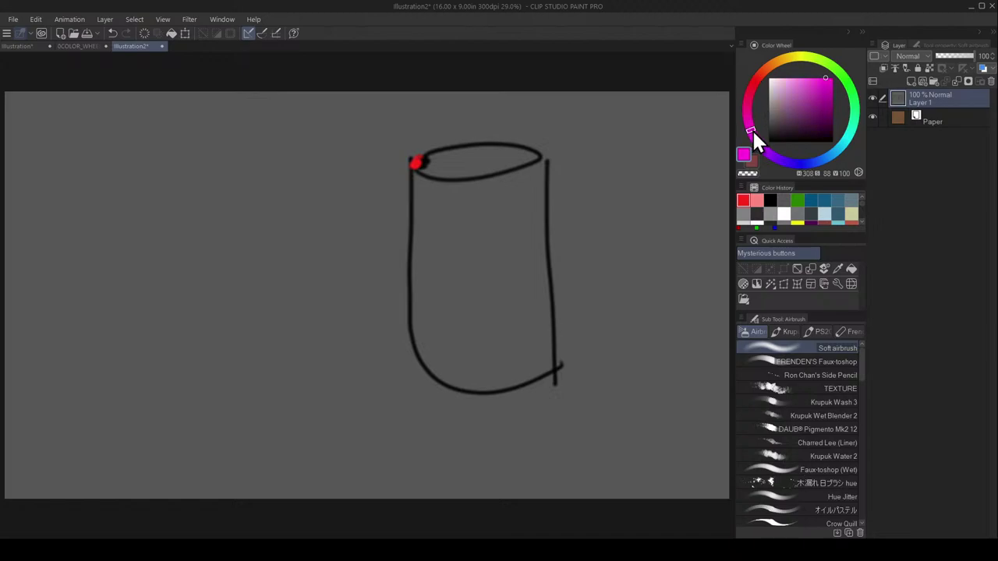
click(442, 178)
click(770, 154)
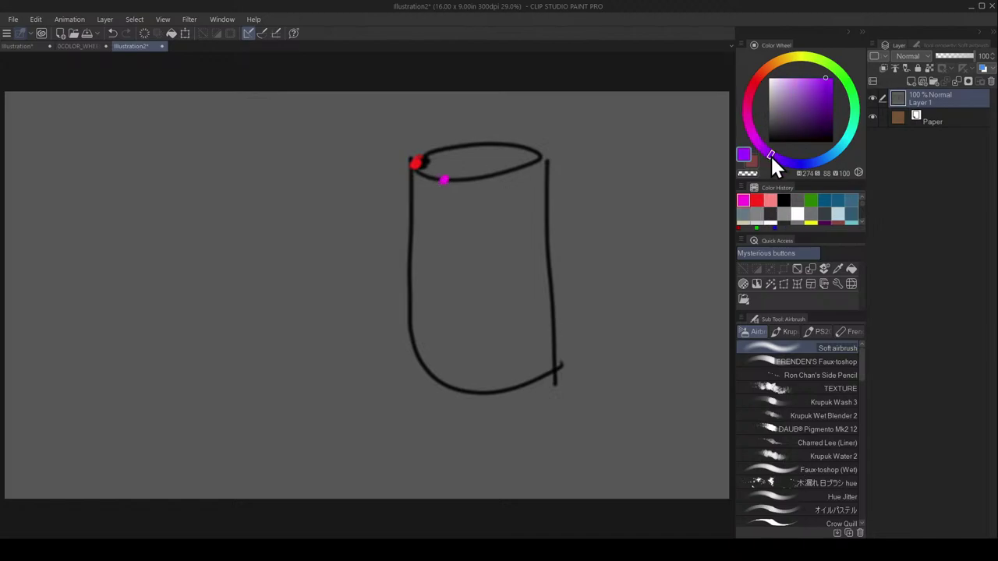
click(473, 181)
click(847, 138)
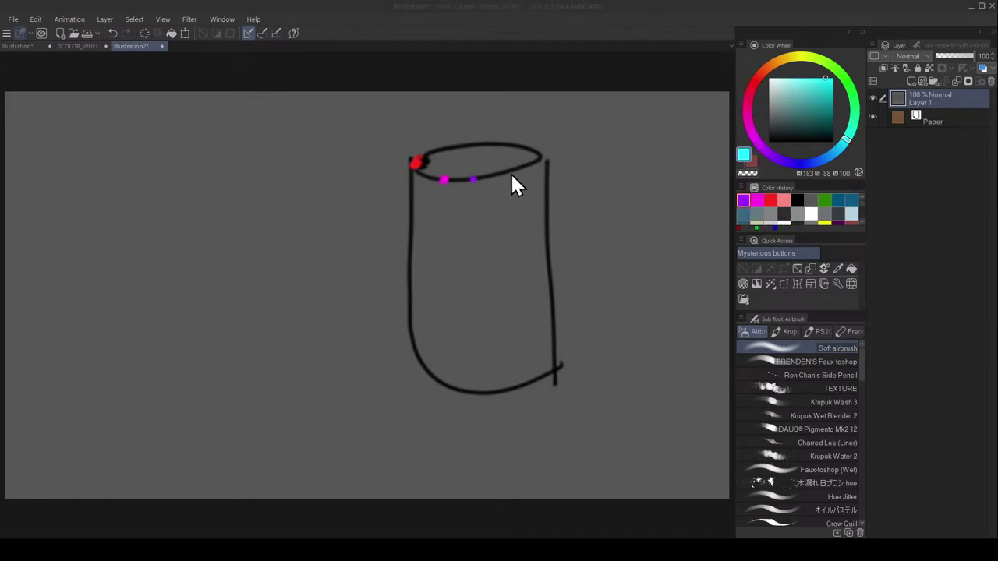
click(505, 170)
Dab green (hue 122), yellow-green and orange (hue 43) along the rim's back, and return to Illustration2 from the color wheel document.
click(848, 85)
click(525, 150)
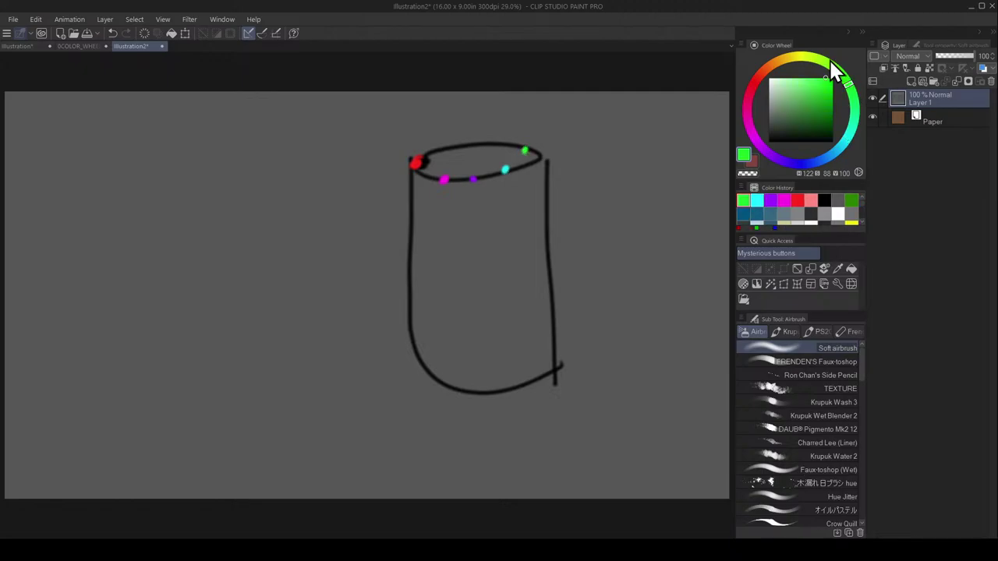
click(816, 59)
click(486, 145)
click(786, 59)
click(457, 144)
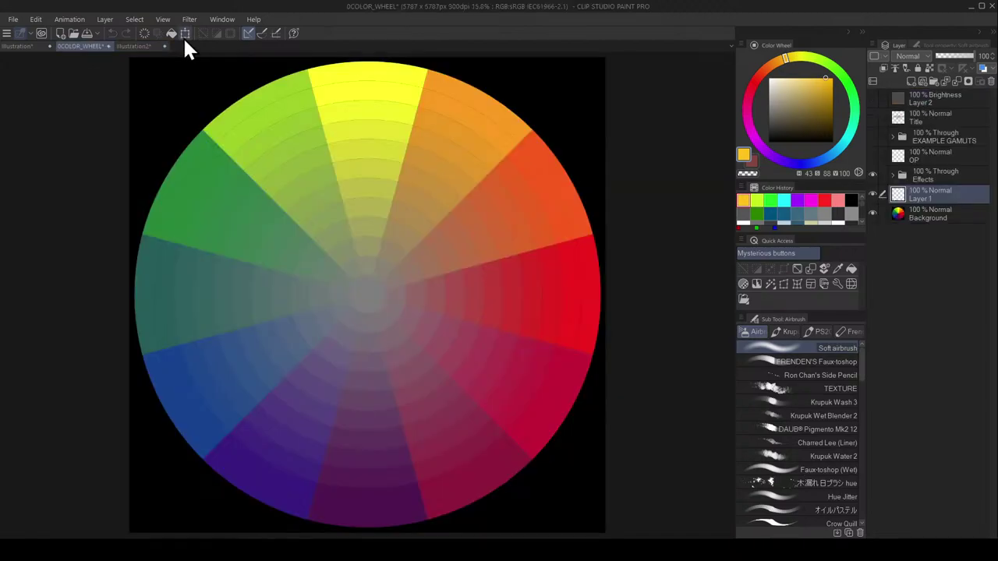
click(134, 46)
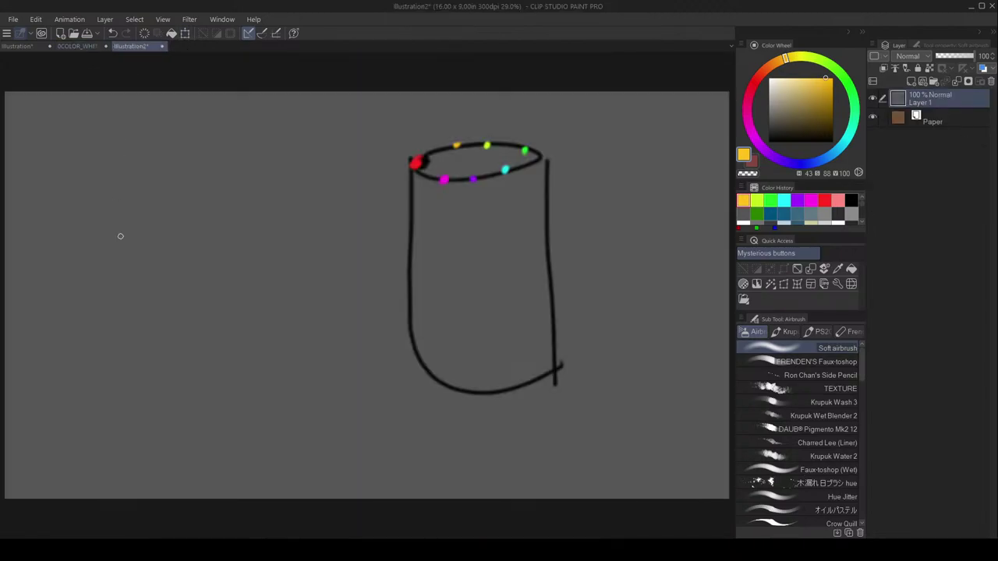
drag(520, 144, 492, 143)
key(ctrl+z)
alt+click(445, 178)
drag(418, 168, 421, 356)
key(ctrl+z)
Sample the rim dabs and draw vertical streaks below them down the cylinder in red, magenta, violet, cyan and green.
alt+click(416, 161)
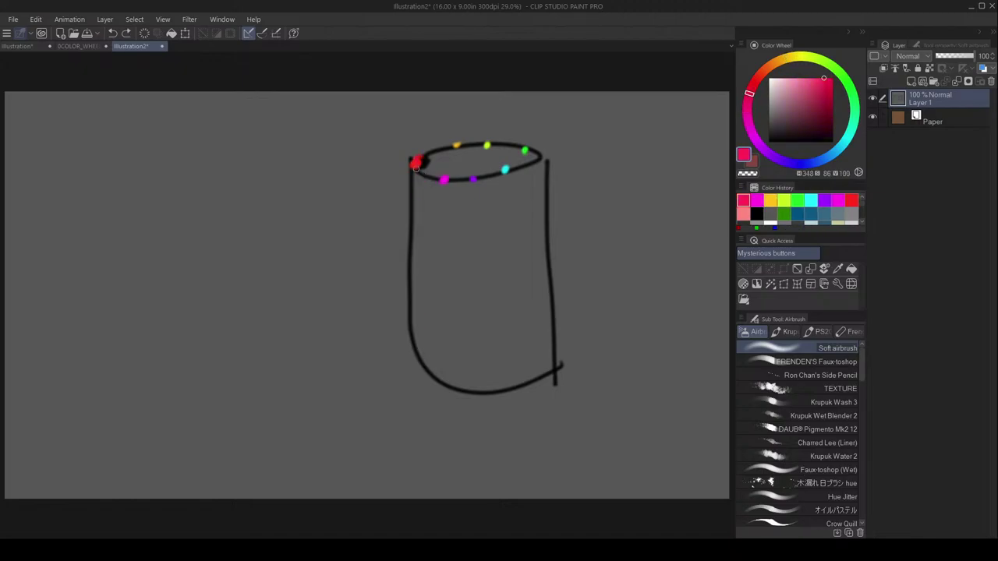
drag(415, 165, 417, 343)
alt+click(444, 178)
drag(445, 182, 447, 352)
alt+click(474, 178)
drag(474, 181, 473, 313)
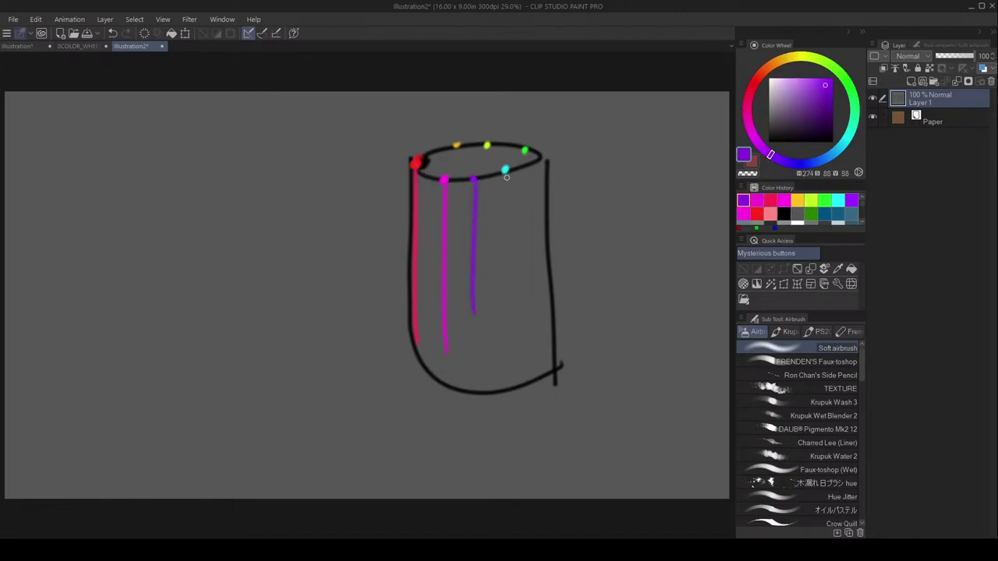
alt+click(505, 170)
drag(505, 180, 505, 249)
alt+click(524, 151)
drag(524, 163, 523, 235)
Draw short white vertical streaks around the upper part of the cylinder's side.
click(769, 78)
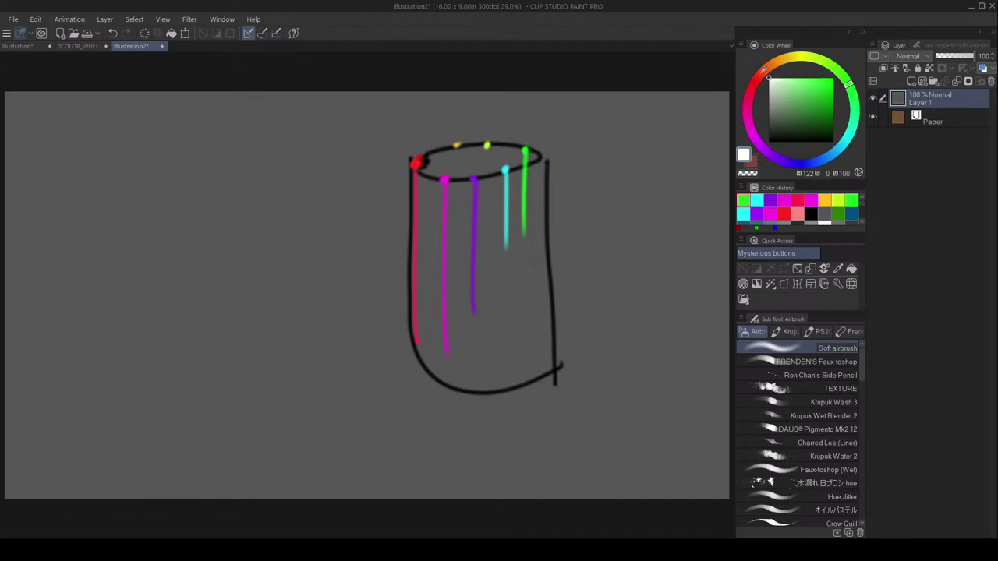
drag(420, 165, 420, 246)
drag(428, 179, 429, 248)
mouse_move(446, 184)
mouse_down()
mouse_move(446, 235)
mouse_move(466, 229)
mouse_up()
drag(492, 187, 491, 225)
drag(525, 176, 523, 257)
Draw short black vertical streaks up from the cylinder's lower edge.
click(768, 141)
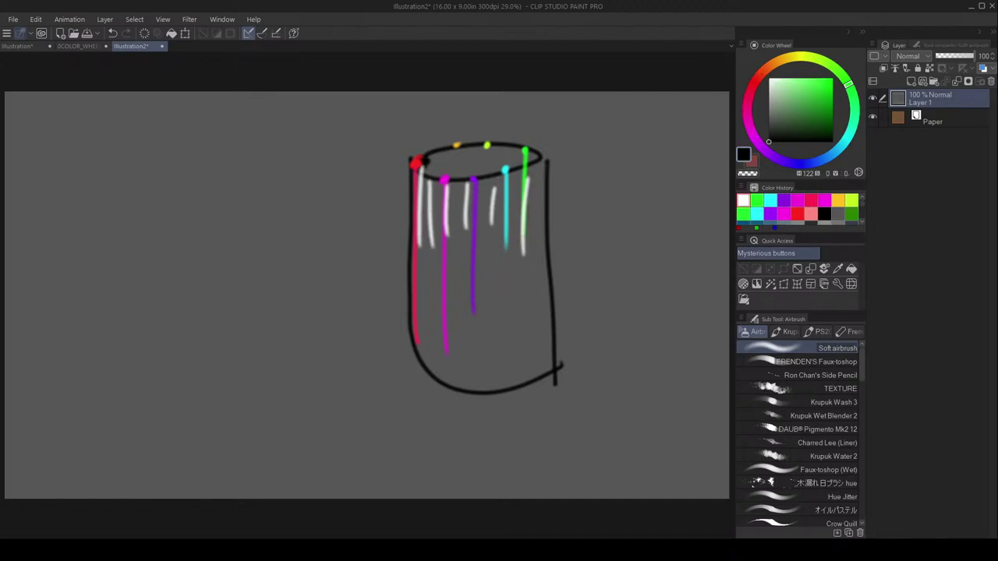
mouse_move(439, 369)
mouse_down()
mouse_move(436, 318)
mouse_move(452, 340)
mouse_up()
drag(472, 389, 474, 334)
drag(496, 389, 498, 333)
drag(548, 371, 548, 311)
drag(556, 366, 553, 251)
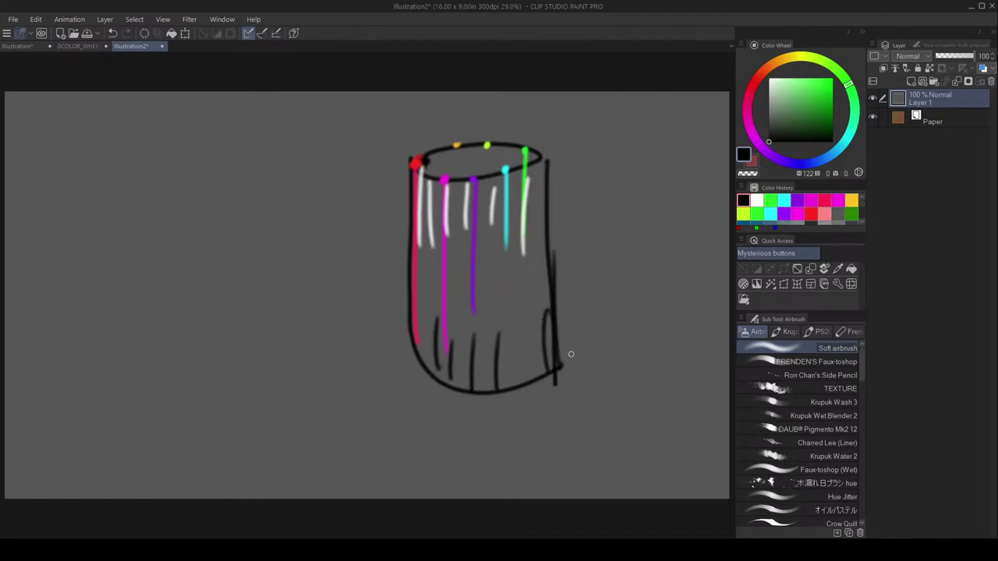
mouse_move(397, 132)
mouse_down()
mouse_move(379, 140)
mouse_move(390, 134)
mouse_up()
key(ctrl+z)
click(479, 161)
key(ctrl+z)
Sketch a wedge cut into the cylinder in dark gray, with a V on the top face, vertical edges and a floor partway down.
alt+click(460, 171)
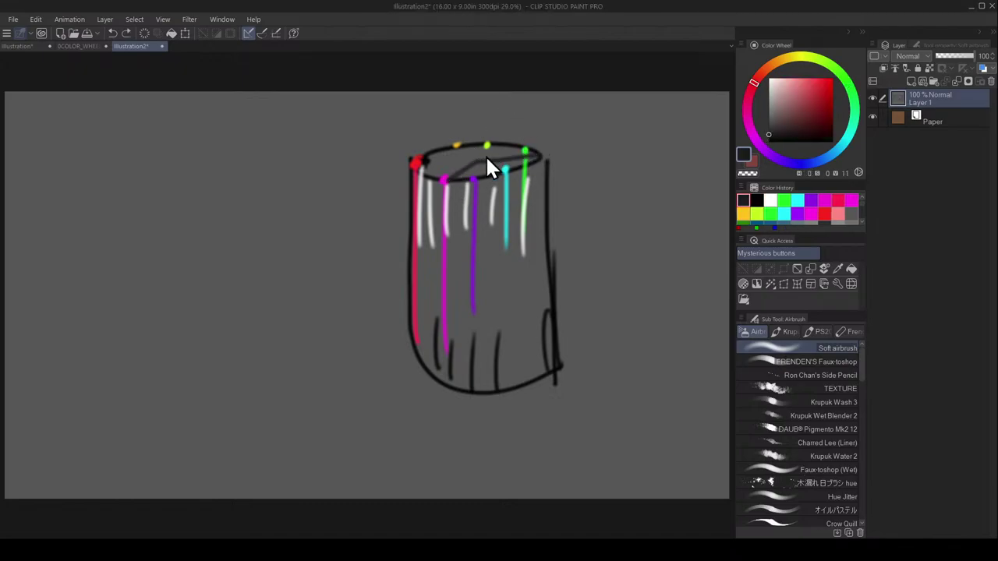
alt+click(479, 159)
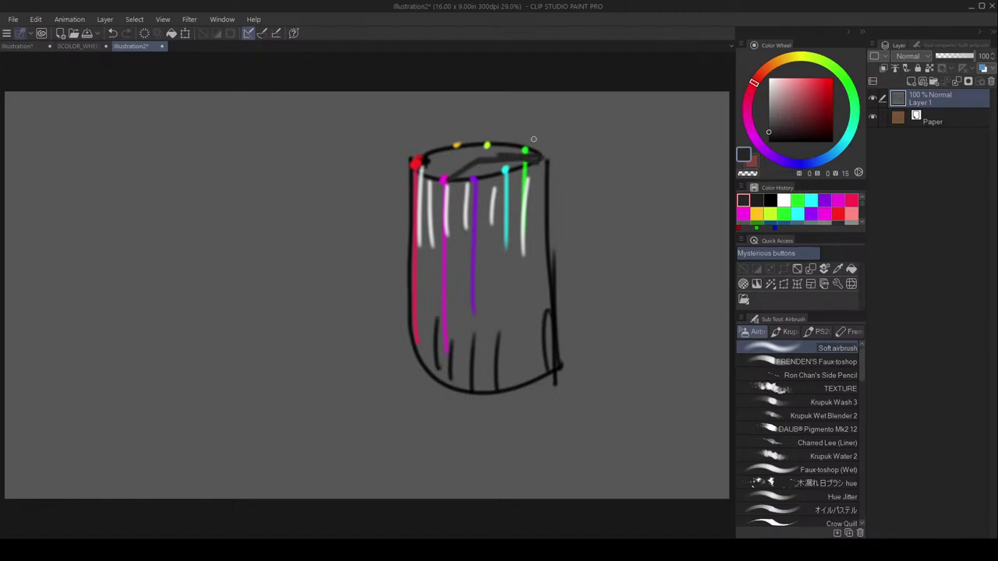
alt+click(478, 166)
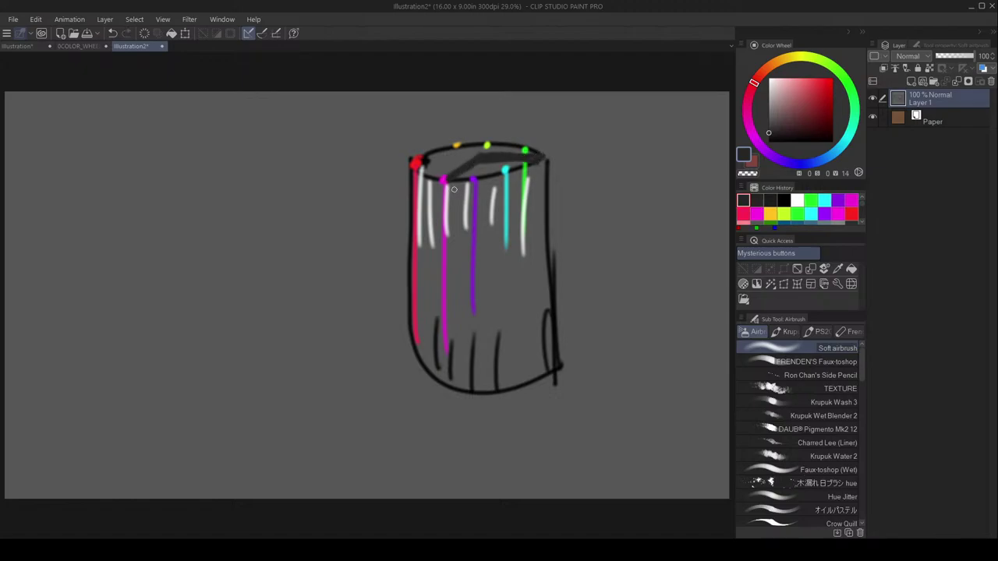
drag(443, 180, 447, 326)
mouse_move(482, 155)
mouse_down()
mouse_move(490, 291)
mouse_move(490, 280)
mouse_move(448, 320)
mouse_move(483, 292)
mouse_move(468, 292)
mouse_move(550, 294)
mouse_move(497, 283)
mouse_up()
key(ctrl+z)
mouse_move(441, 323)
mouse_down()
mouse_move(537, 318)
mouse_move(441, 323)
mouse_move(466, 330)
mouse_move(430, 319)
mouse_move(491, 289)
mouse_up()
mouse_move(491, 289)
mouse_down()
mouse_move(434, 319)
mouse_move(496, 286)
mouse_move(558, 293)
mouse_up()
Enlarge the brush and paint sampled canvas gray over the colored and white streaks inside the wedge cut.
alt+click(529, 191)
key(])
key(])
key(])
mouse_move(527, 183)
mouse_down()
mouse_move(502, 250)
mouse_move(501, 170)
mouse_move(499, 212)
mouse_move(521, 258)
mouse_move(505, 210)
mouse_move(471, 173)
mouse_move(472, 272)
mouse_up()
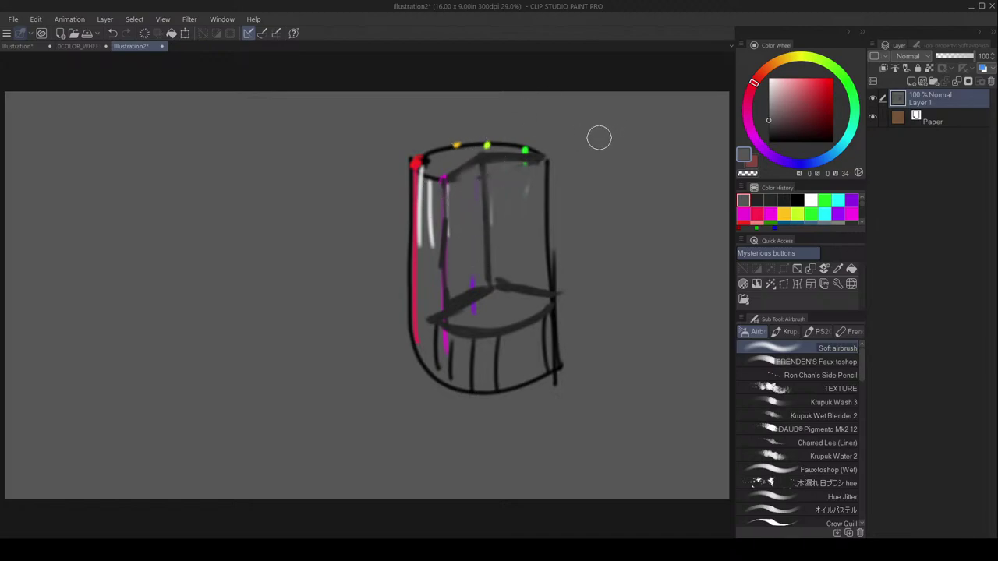
Strengthen the wedge cut's left vertical edge, curved front edge and left floor edge with dark gray and black strokes.
alt+click(459, 172)
alt+click(453, 176)
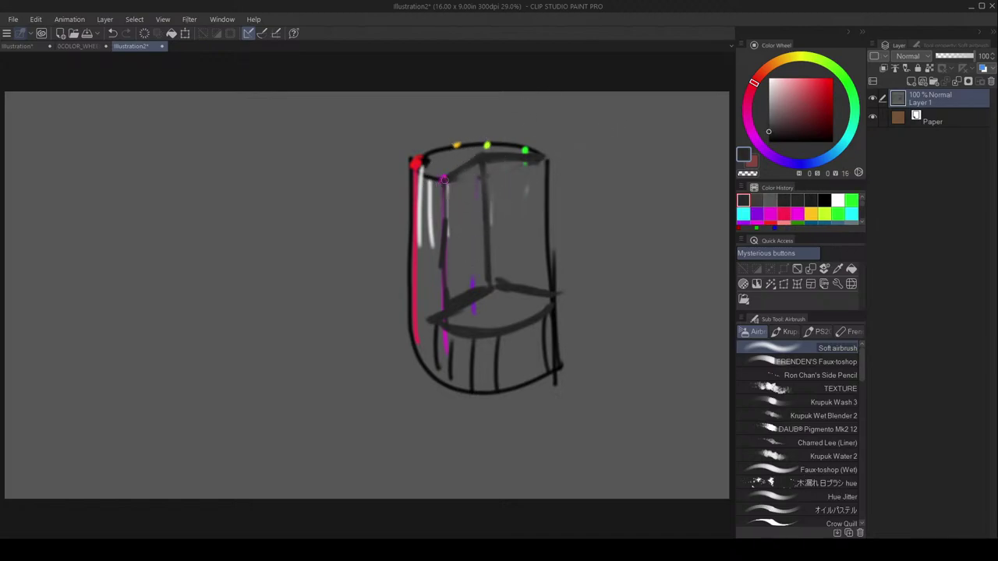
drag(443, 180, 438, 312)
alt+click(443, 146)
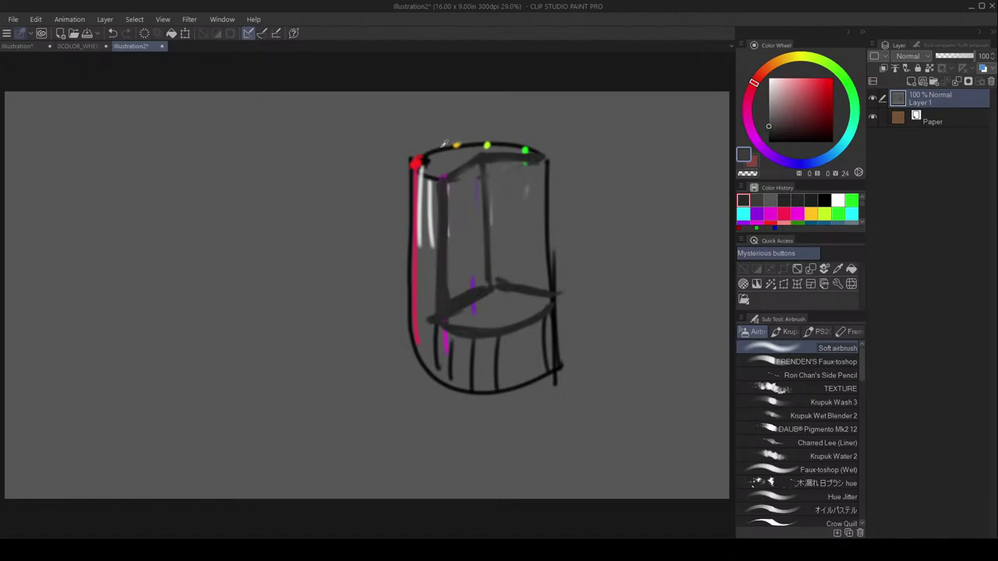
drag(443, 181, 442, 327)
key(ctrl+z)
click(768, 141)
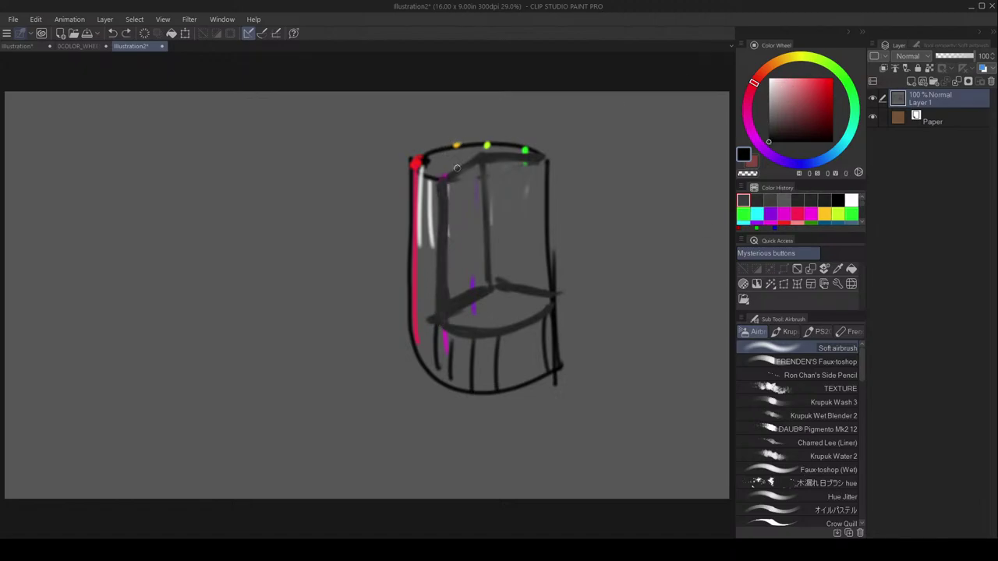
mouse_move(444, 179)
mouse_down()
mouse_move(445, 328)
mouse_move(442, 320)
mouse_move(494, 333)
mouse_move(552, 308)
mouse_up()
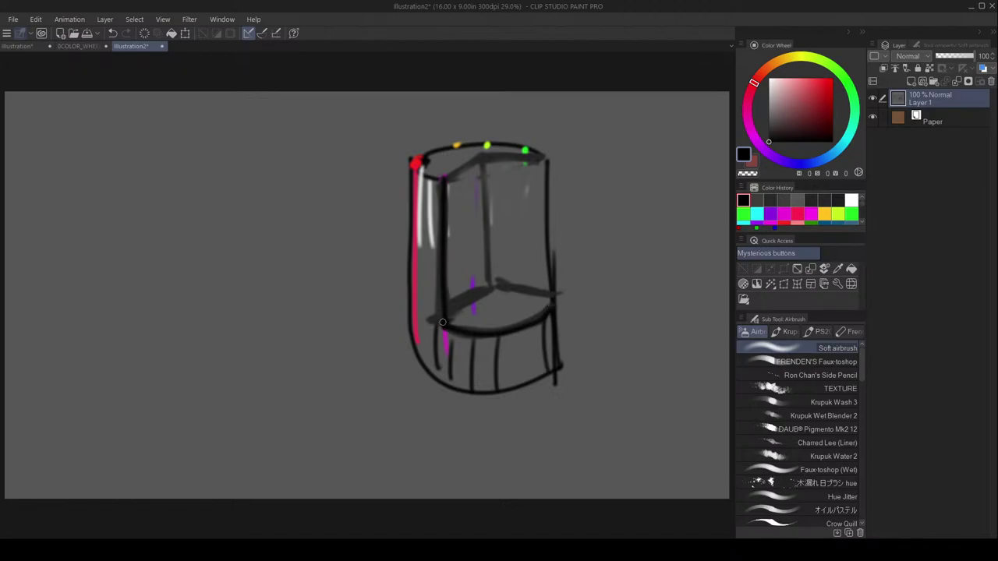
mouse_move(443, 322)
mouse_down()
mouse_move(491, 288)
mouse_move(454, 303)
mouse_move(482, 287)
mouse_move(465, 301)
mouse_up()
Paint sampled grays over the rough line work at the left floor edge and the cut's inner vertical edge.
alt+click(469, 265)
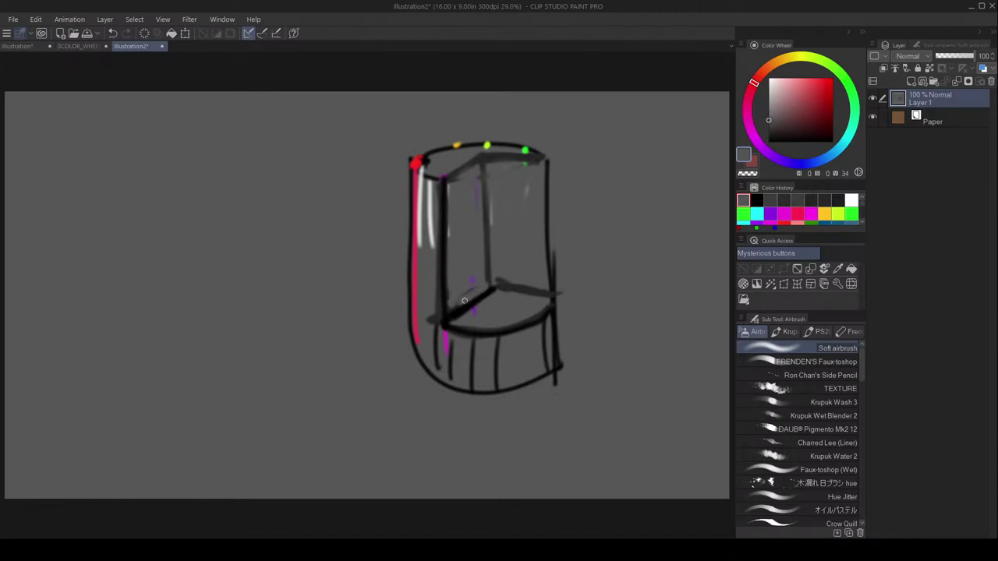
alt+click(490, 156)
alt+click(488, 287)
drag(490, 156, 491, 290)
alt+click(491, 162)
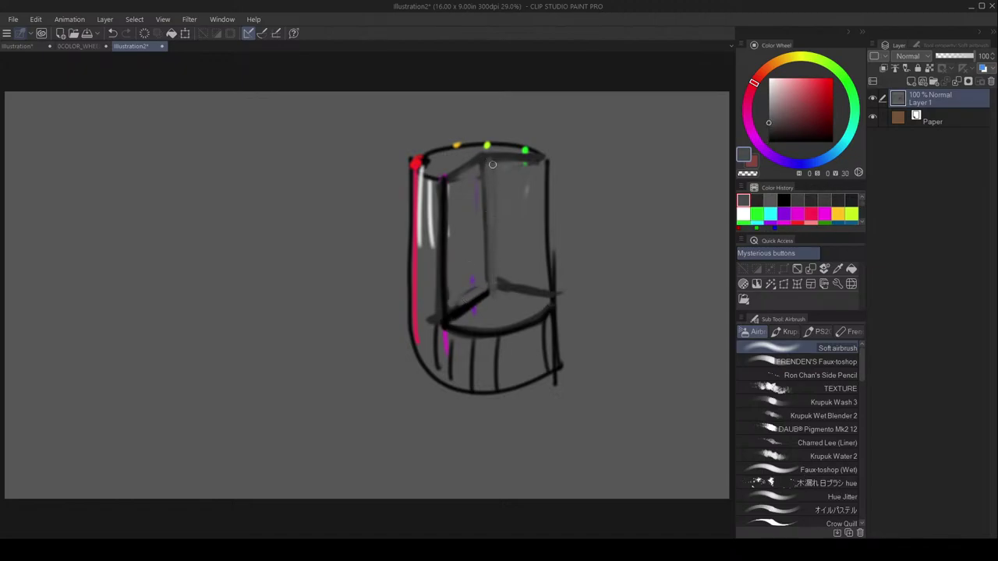
alt+click(497, 183)
drag(488, 158, 495, 282)
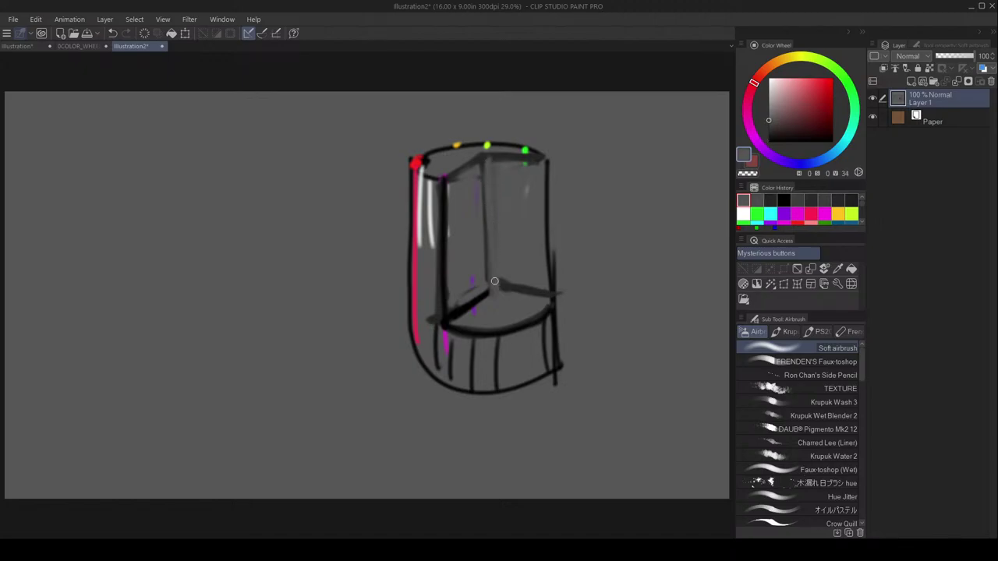
Redraw the cut's inner vertical, top and right edges in near-black, and clean up the right side with background gray.
alt+click(442, 212)
drag(491, 156, 498, 285)
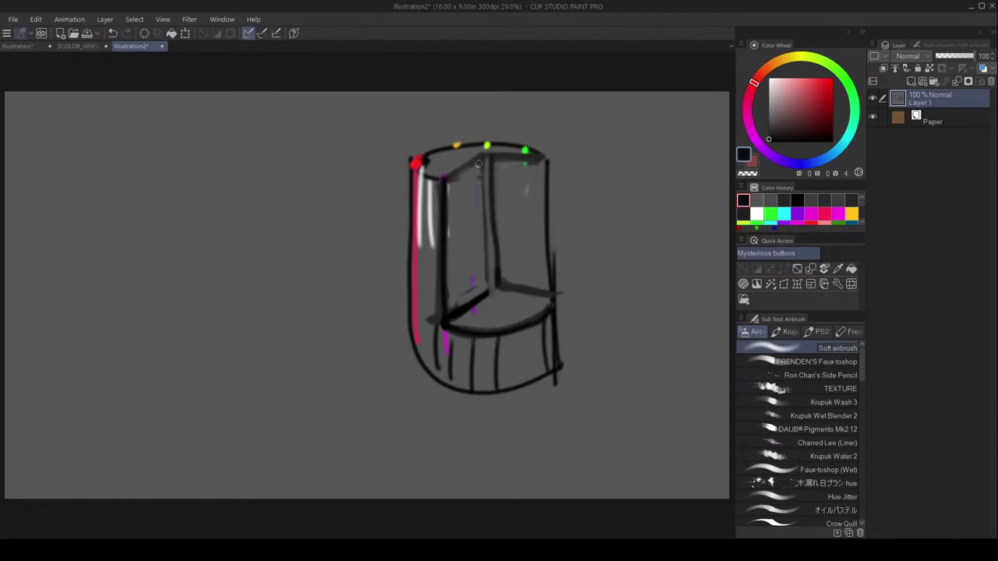
drag(485, 155, 489, 290)
drag(490, 157, 494, 287)
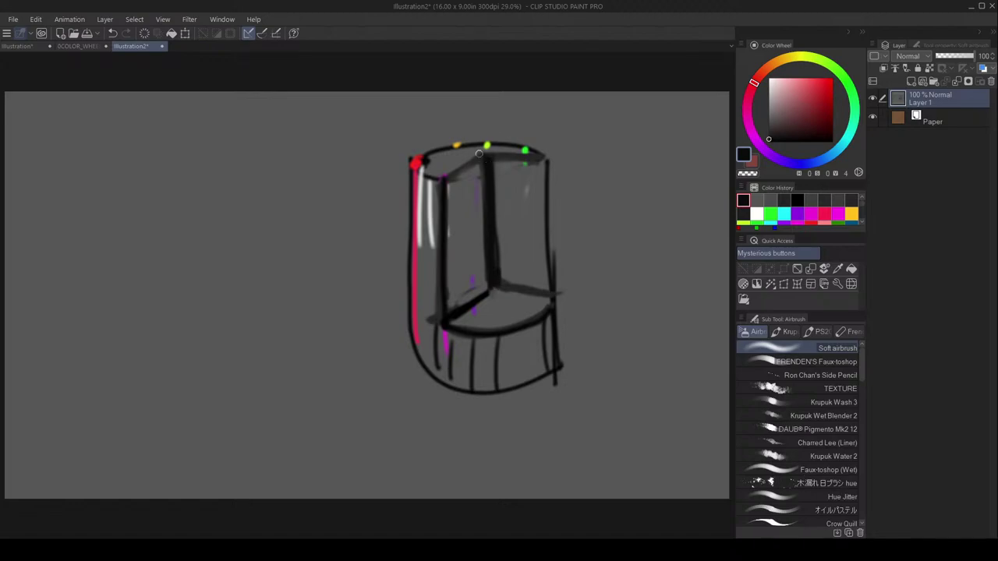
mouse_move(479, 153)
mouse_down()
mouse_move(544, 162)
mouse_move(560, 331)
mouse_move(565, 248)
mouse_move(538, 299)
mouse_move(559, 301)
mouse_move(539, 314)
mouse_up()
alt+click(539, 298)
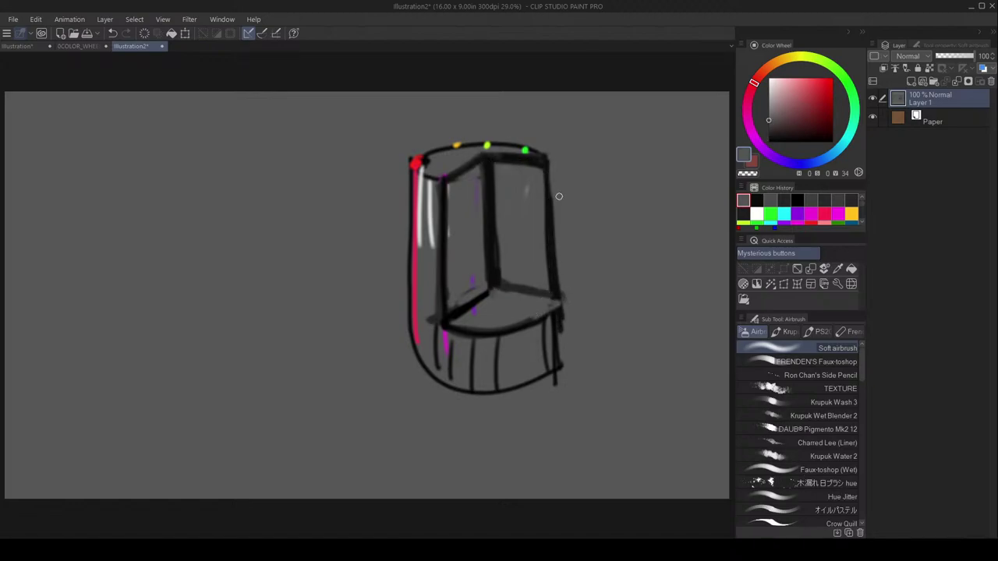
mouse_move(560, 279)
mouse_down()
mouse_move(562, 361)
mouse_move(556, 288)
mouse_up()
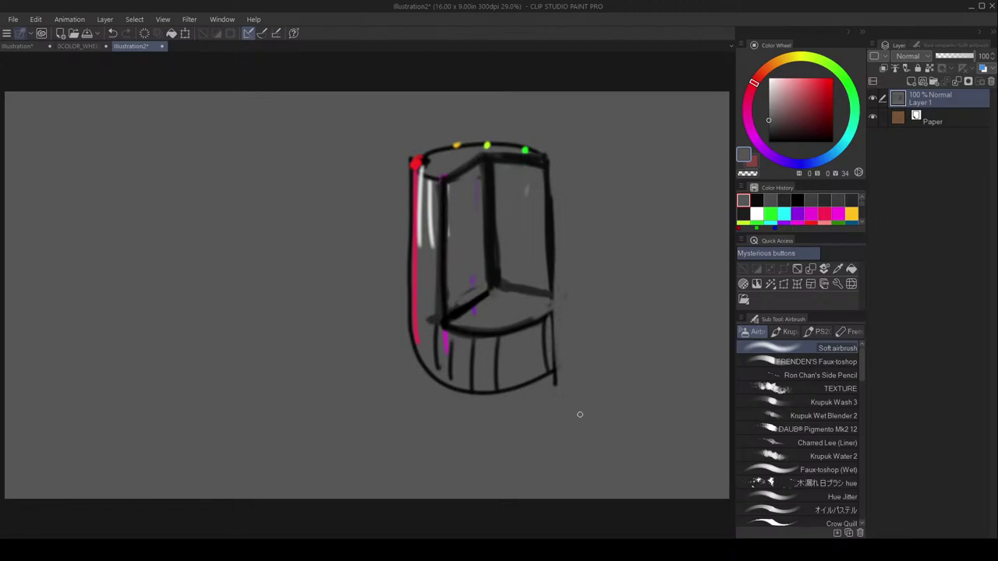
Airbrush a large soft dark red dab (saturation 100, value 27) on the cylinder's lower left side below the cut.
drag(801, 95, 832, 125)
drag(448, 337, 453, 352)
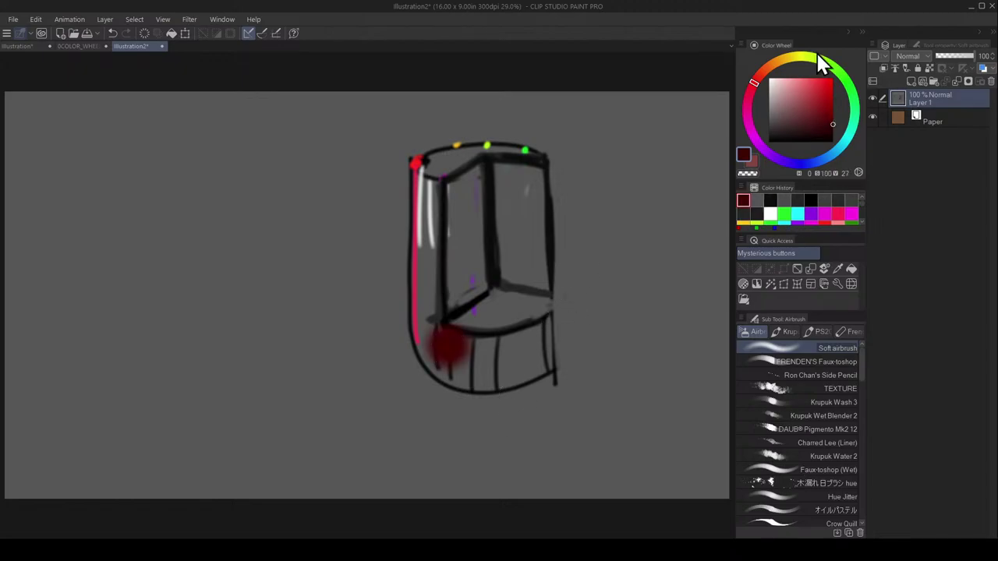
Try an airbrushed light blue dab (hue 192, saturation 50, value 100) beside the green dot on the cylinder's top rim.
click(800, 78)
click(841, 146)
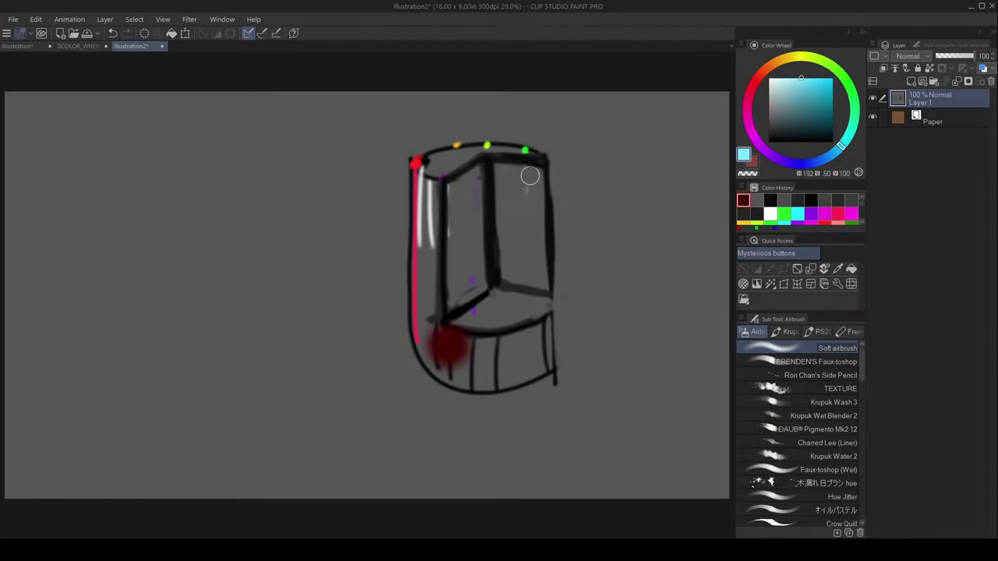
drag(525, 170, 529, 162)
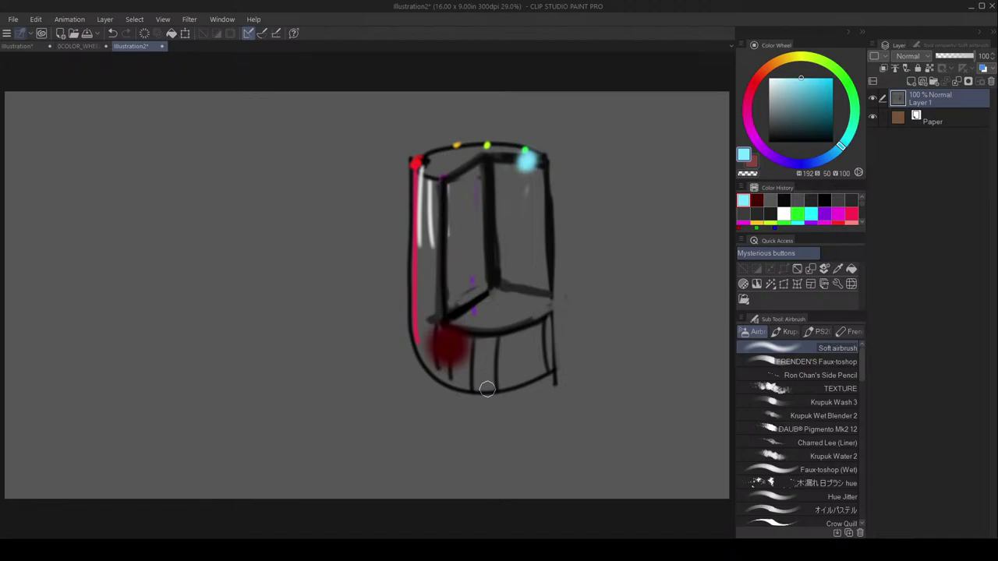
key(ctrl+z)
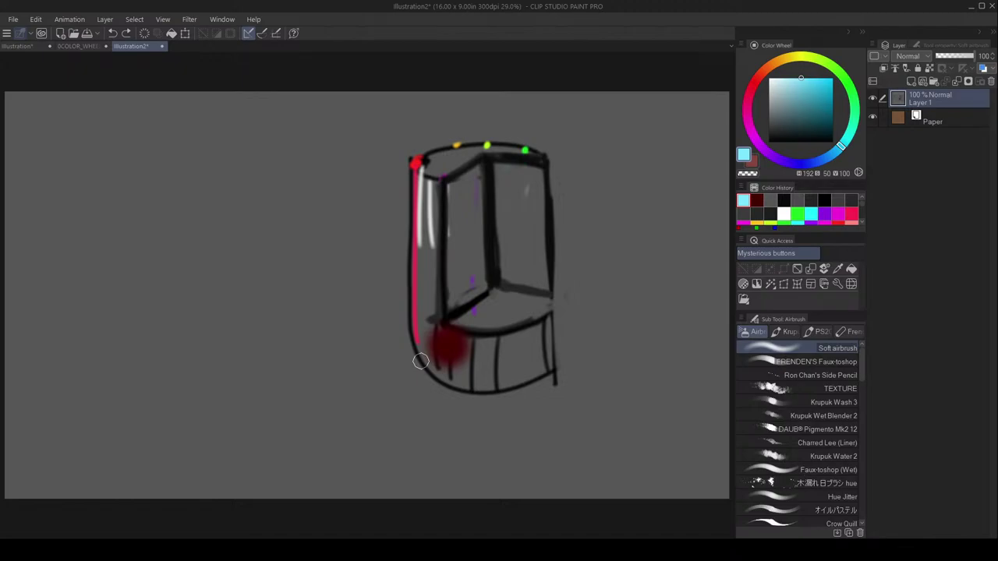
Airbrush a faint yellow-green dab (hue 73, saturation 70, value 100) on the upper part of the cut's inner vertical edge.
drag(810, 100, 815, 63)
click(757, 136)
click(828, 63)
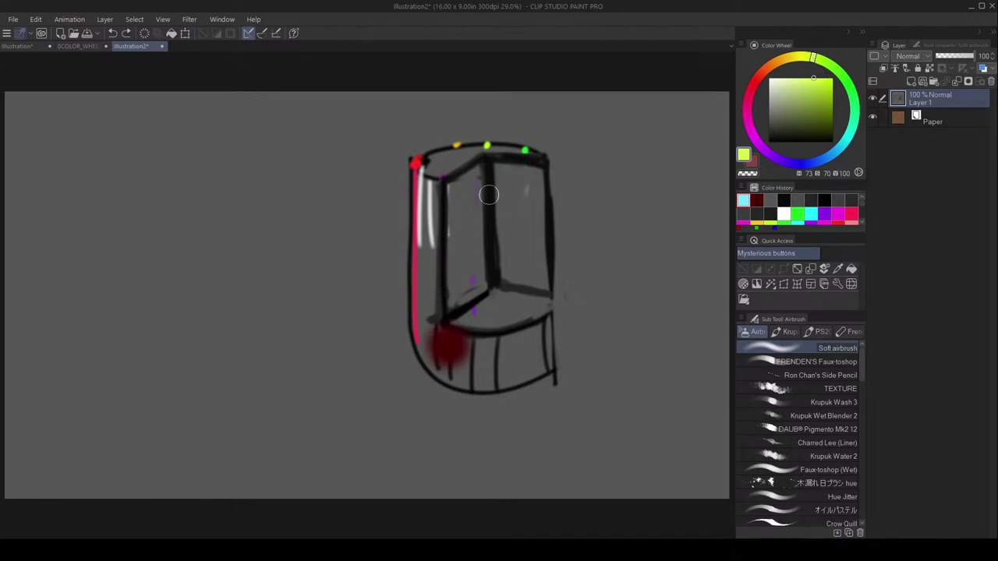
click(487, 195)
mouse_move(642, 188)
mouse_down()
mouse_move(490, 201)
mouse_move(507, 307)
mouse_move(458, 162)
mouse_up()
Airbrush four pale yellow-green dabs (saturation 33, value 99), two along the cut's left edge and two on the gray right of the cylinder.
click(790, 78)
key(ctrl+z)
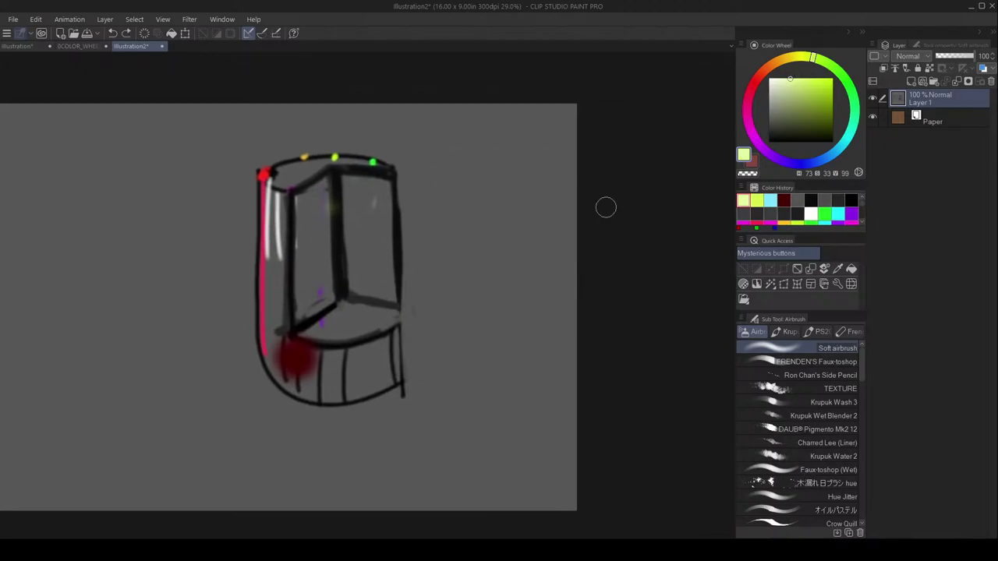
click(530, 191)
click(294, 288)
click(559, 376)
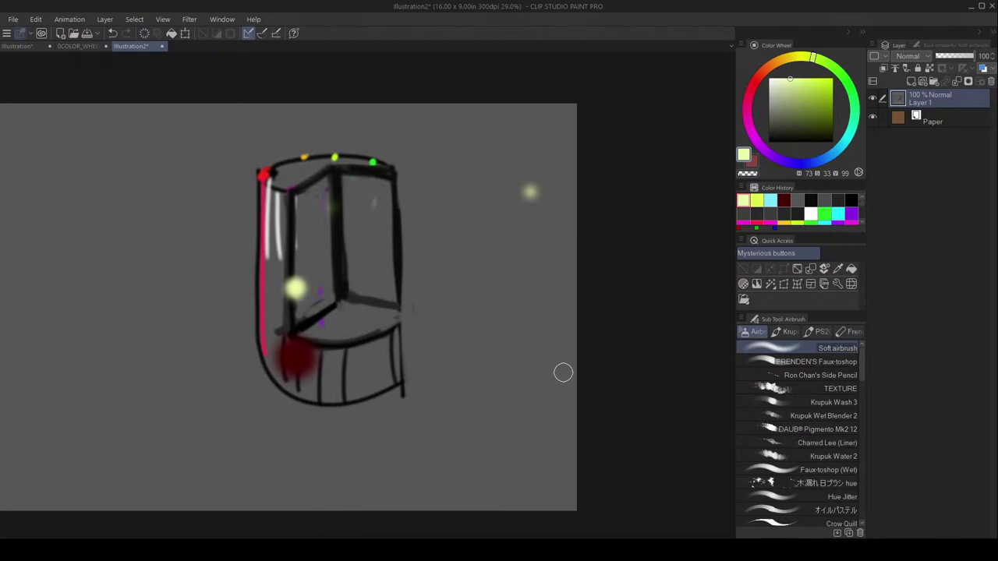
click(295, 191)
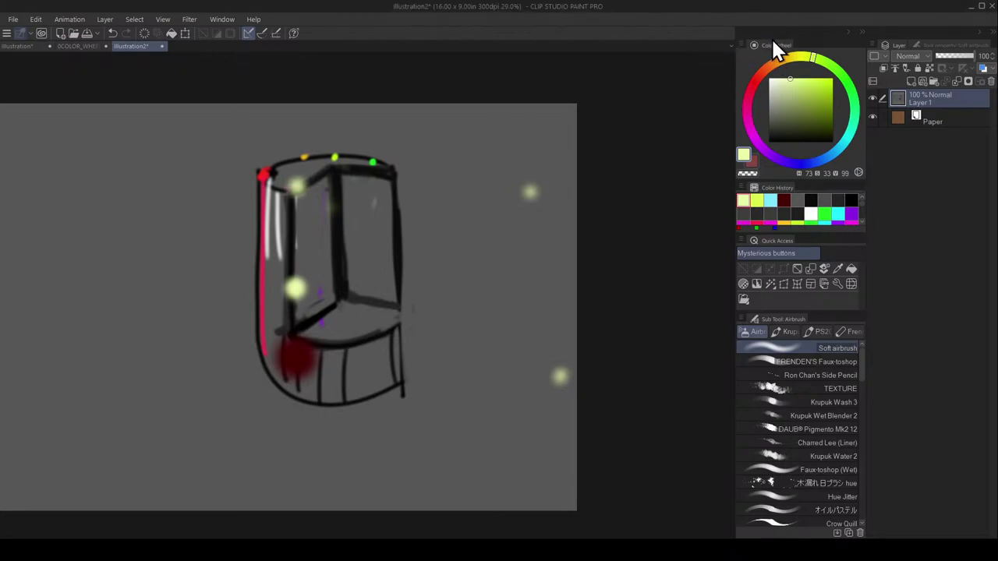
Capture the Color Wheel palette as a screenshot with the Snipping Tool.
key(ctrl+n)
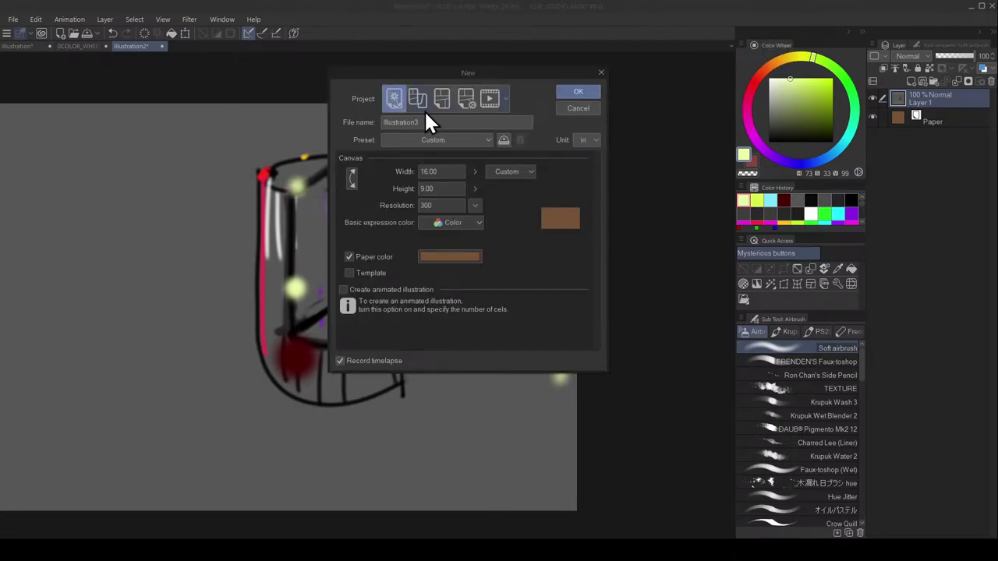
click(579, 109)
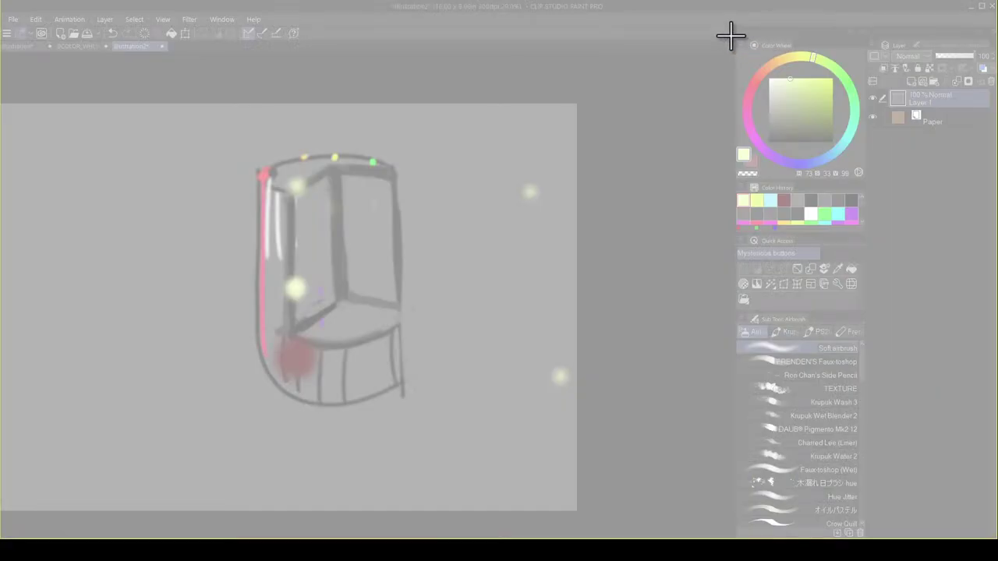
drag(730, 35, 873, 188)
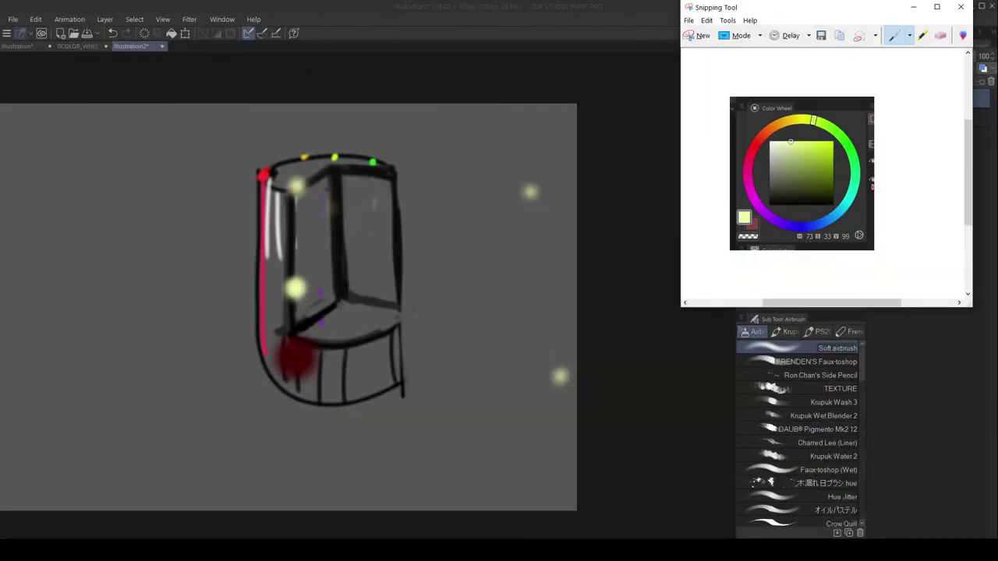
Return to Clip Studio Paint and create a new illustration from the captured color wheel on the clipboard.
click(13, 19)
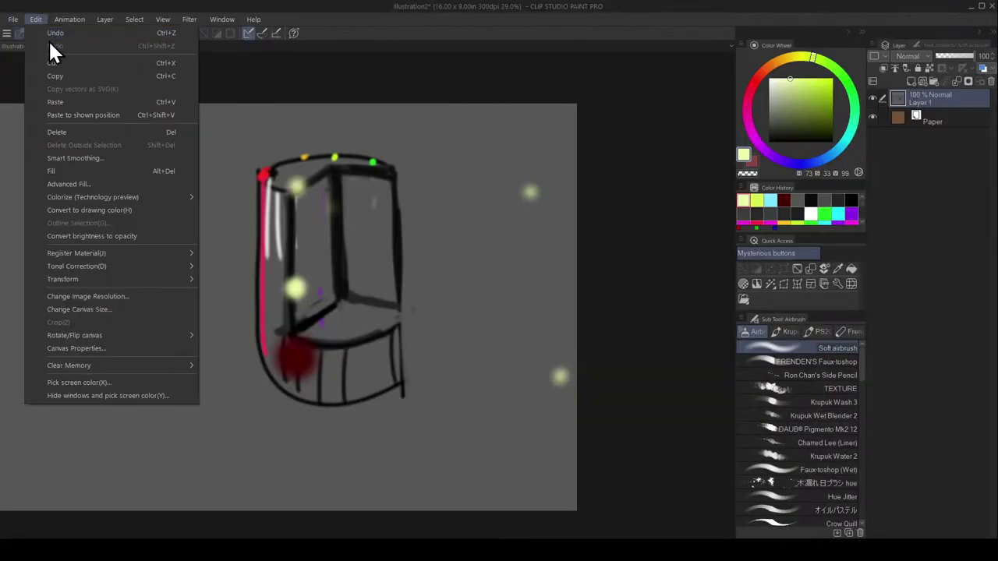
click(14, 18)
click(13, 18)
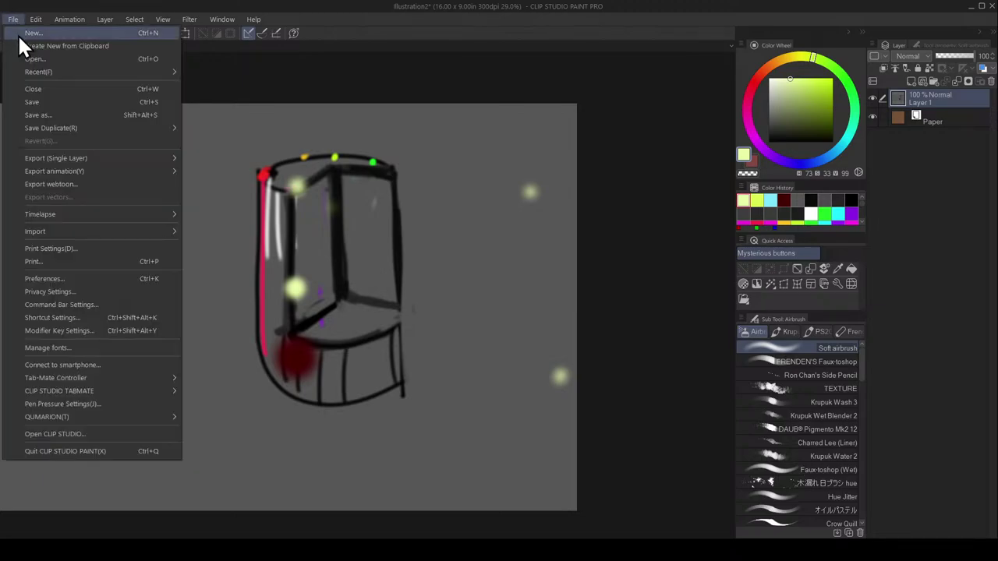
click(66, 45)
Add a layer above the captured color wheel, set its blending mode to Color, and fill it with black.
key(ctrl+space)
click(408, 264)
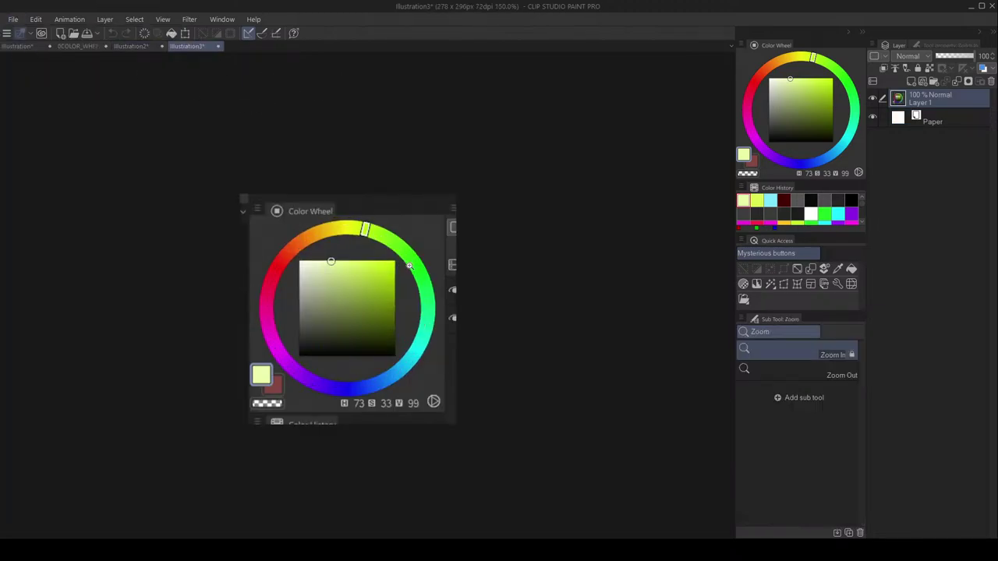
click(408, 264)
drag(406, 273, 570, 194)
key(m)
click(911, 81)
click(908, 56)
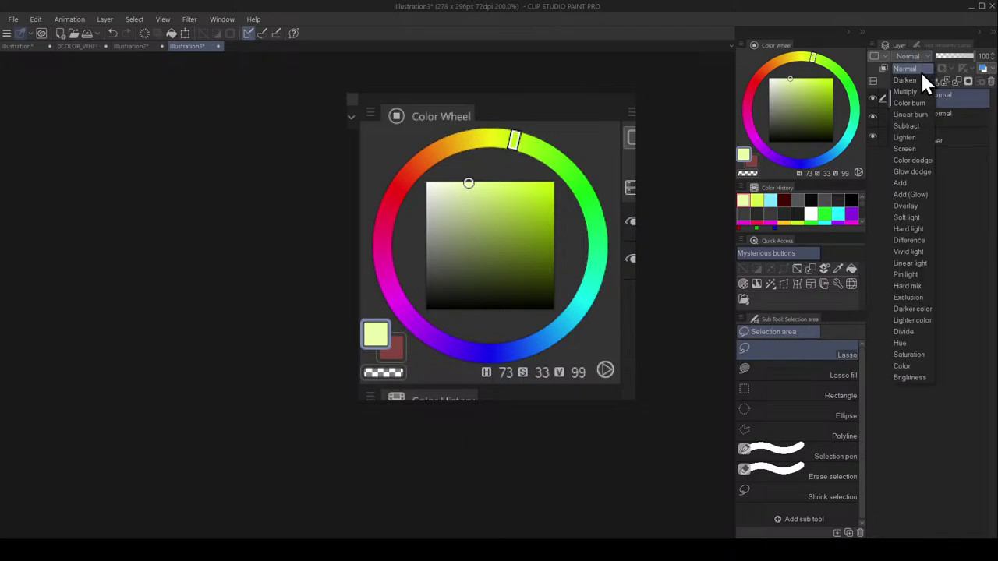
click(902, 365)
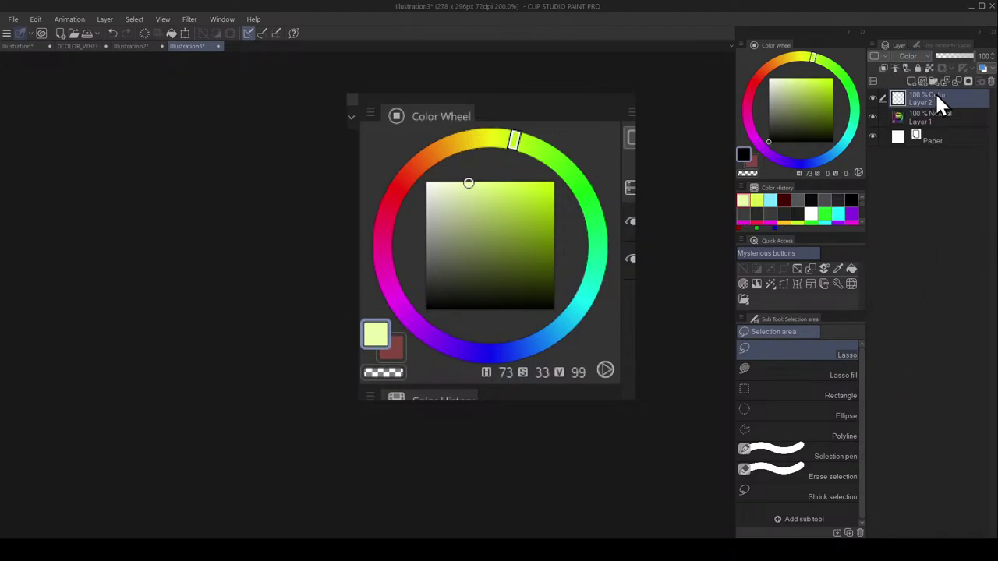
key(g)
click(536, 305)
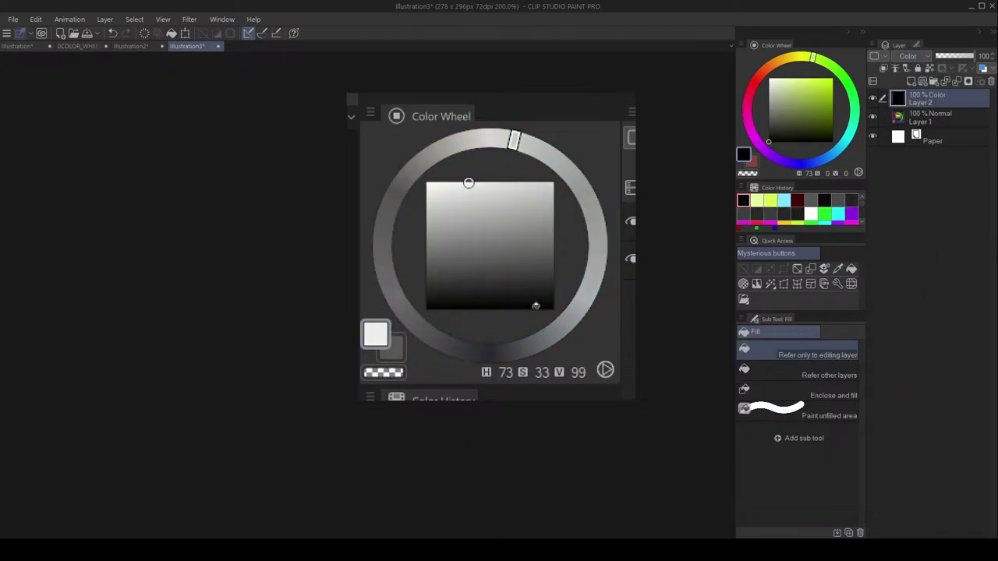
Compare the captured wheel with and without the black Color layer, and examine the ring's yellow area up close.
key(m)
key(ctrl+space)
scroll(576, 259, down, 1)
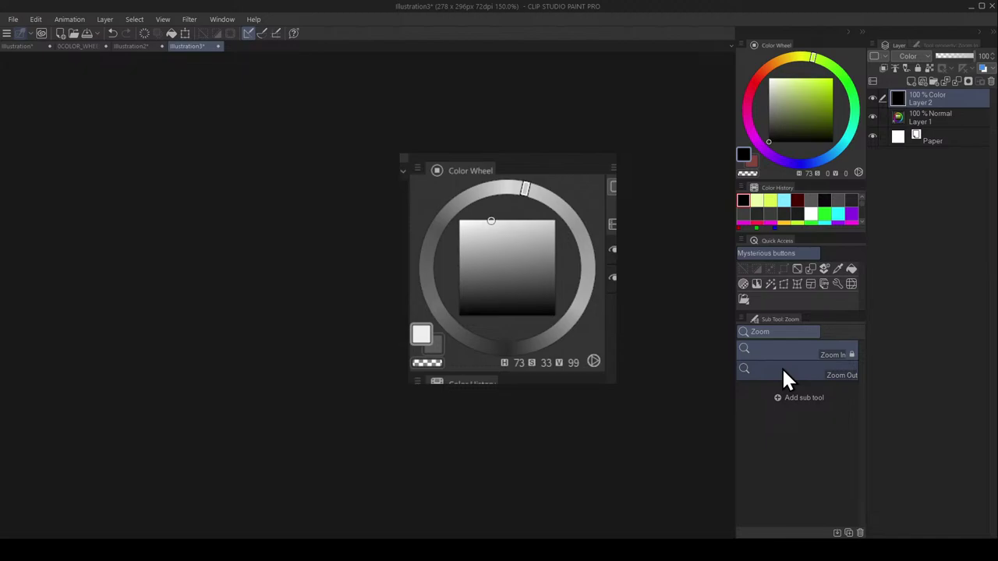
click(874, 98)
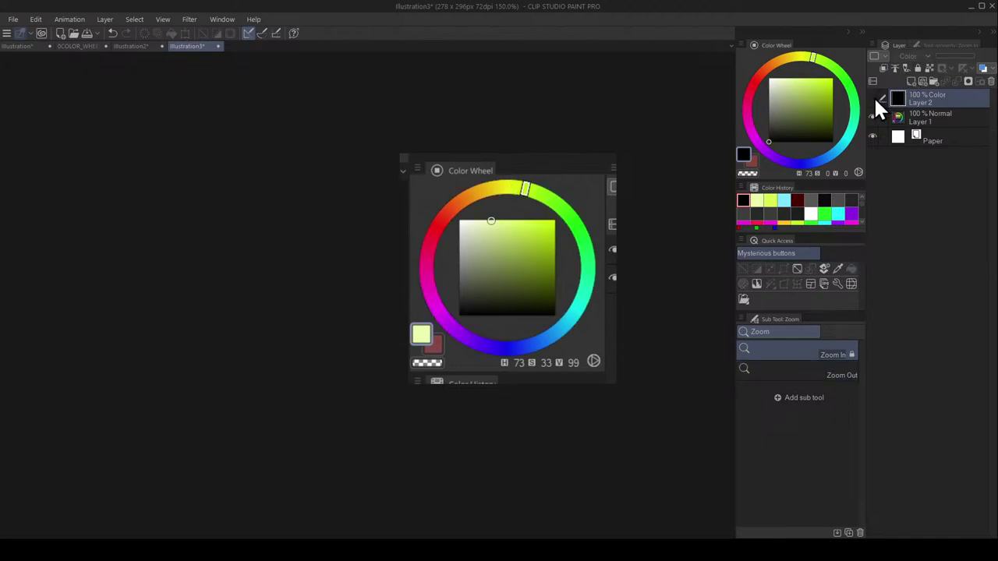
click(873, 95)
click(510, 188)
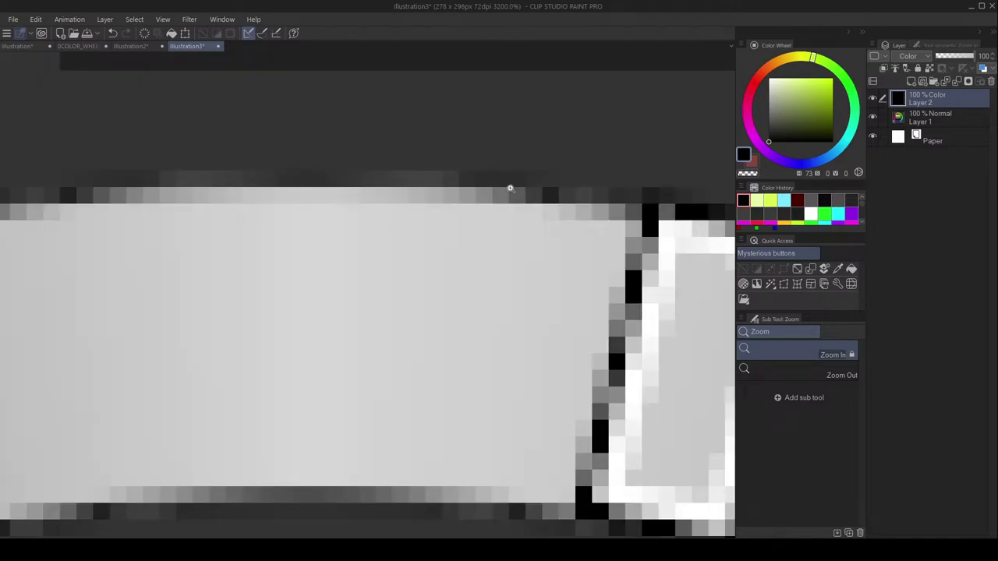
scroll(493, 232, down, 7)
scroll(520, 257, up, 2)
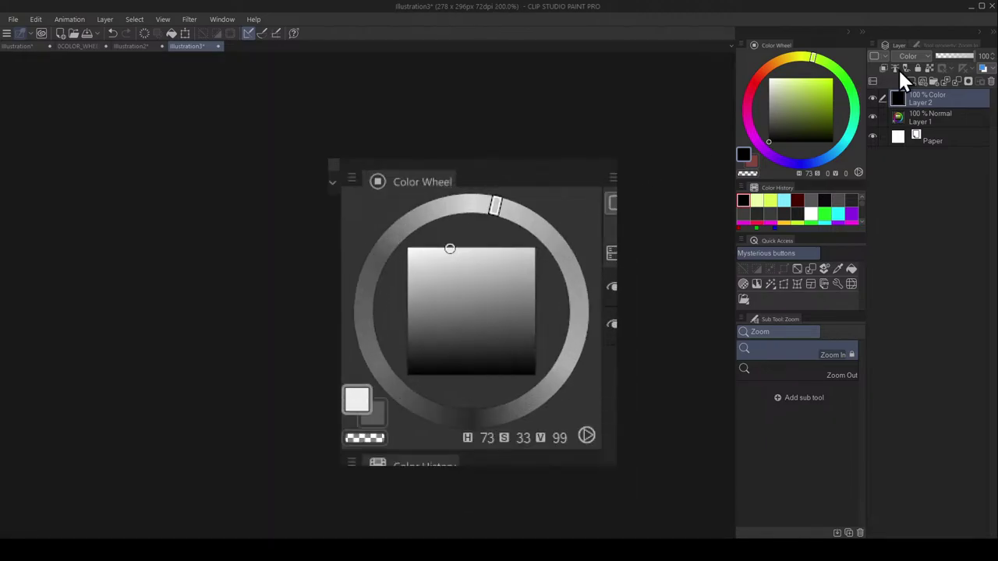
Add a vector layer on top and try yellow-green airbrush dabs (hue 73, saturation 77, value 100) at the ring's yellow and blue areas.
key(b)
click(922, 80)
click(818, 78)
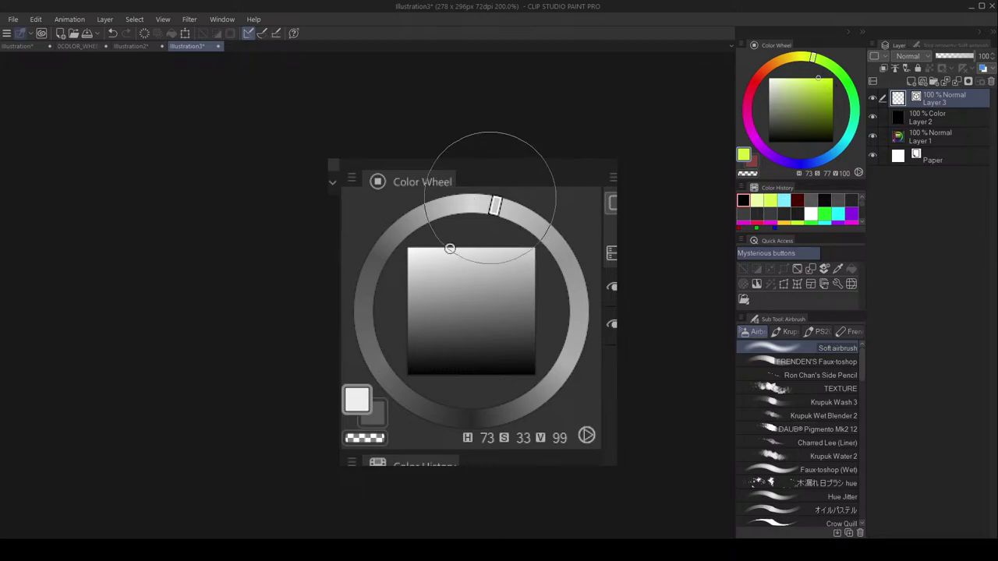
click(476, 190)
drag(476, 190, 478, 190)
key(ctrl+z)
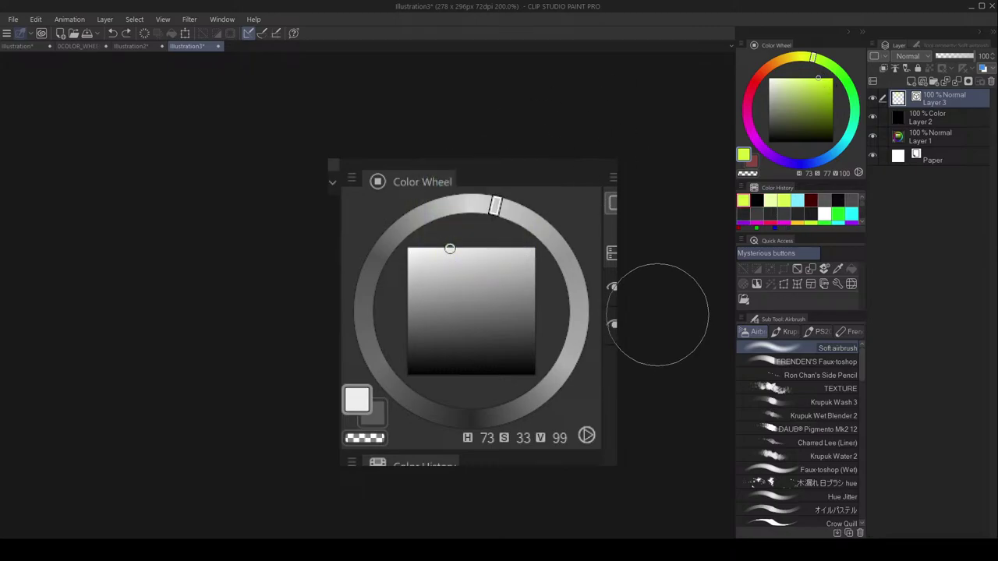
click(470, 437)
key(ctrl+z)
Hide the vector layer and switch the black Color layer off and on to compare the wheel's hues with their gray values.
click(873, 96)
click(873, 115)
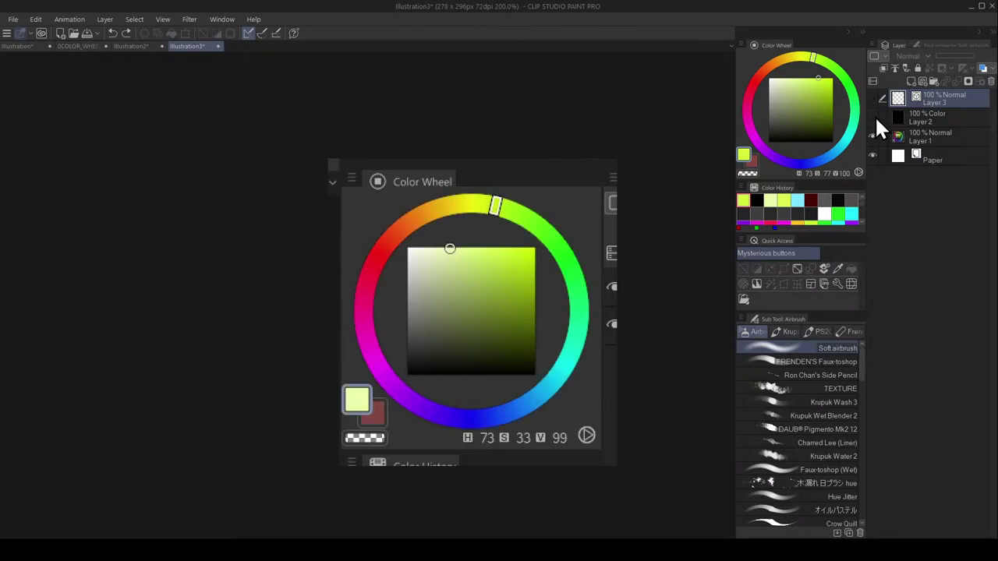
click(873, 117)
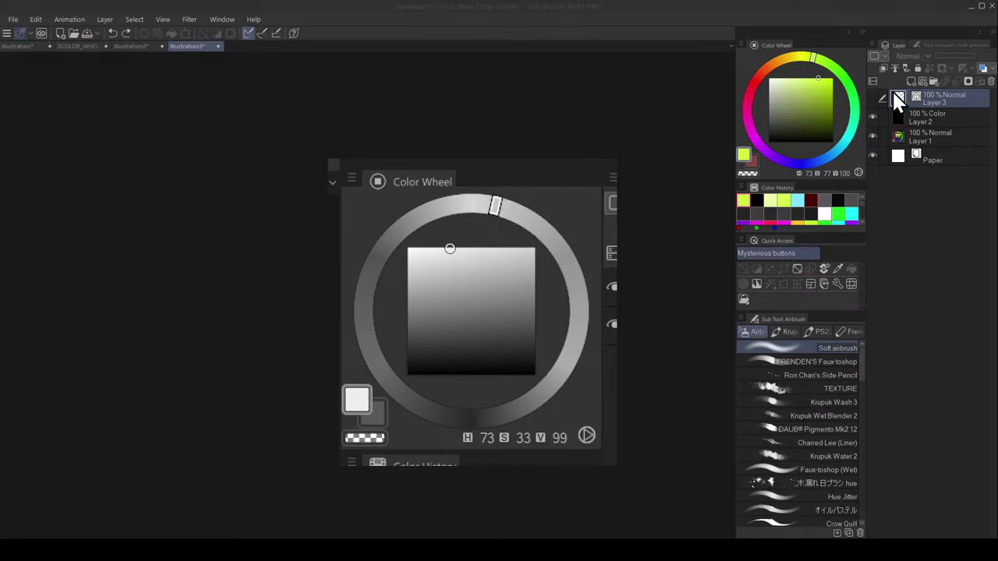
click(873, 116)
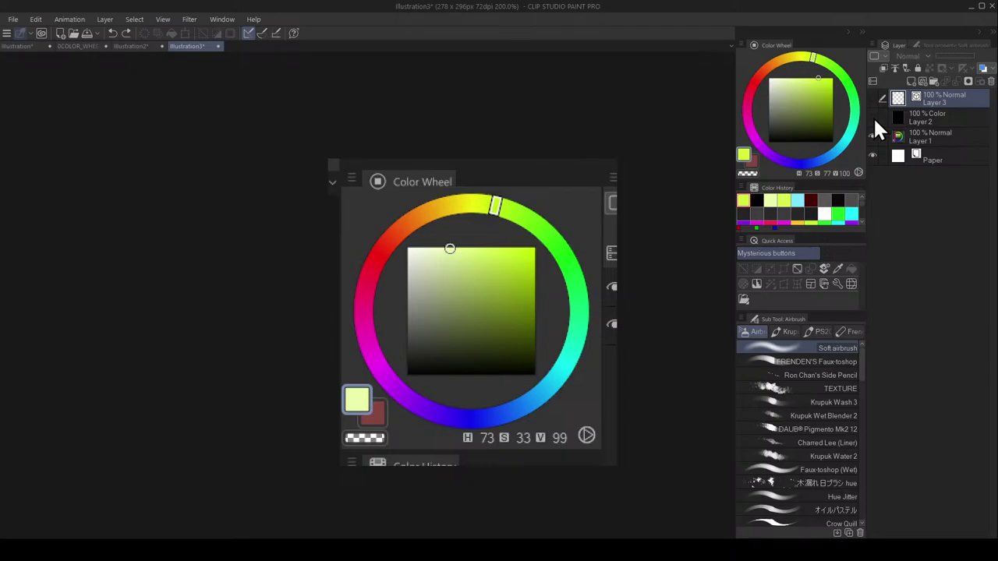
click(872, 117)
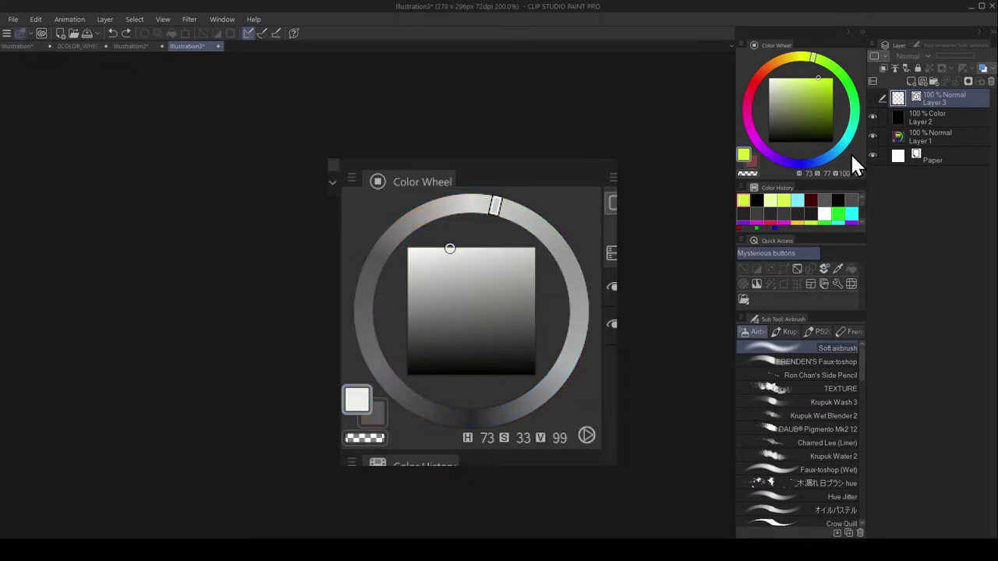
click(872, 118)
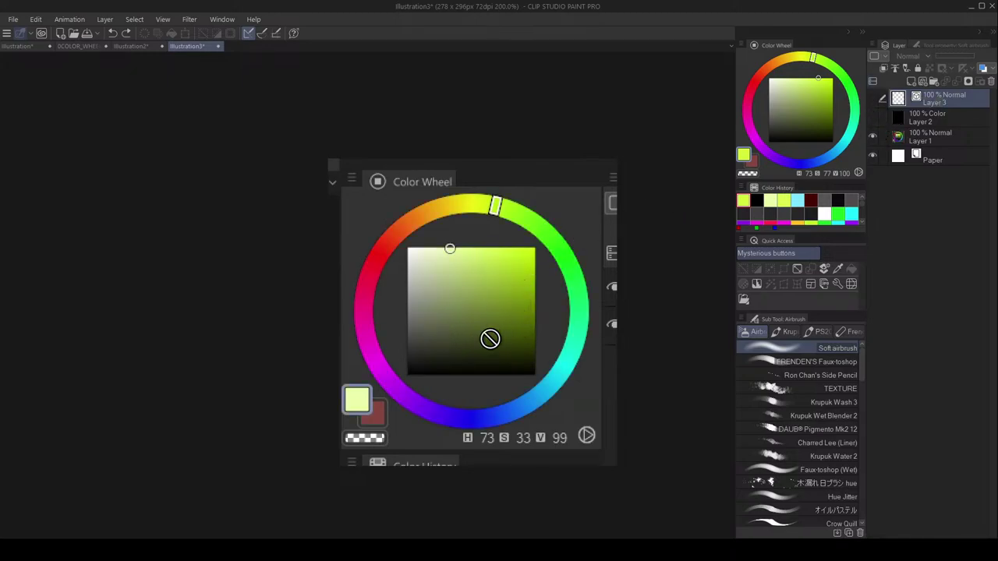
click(873, 117)
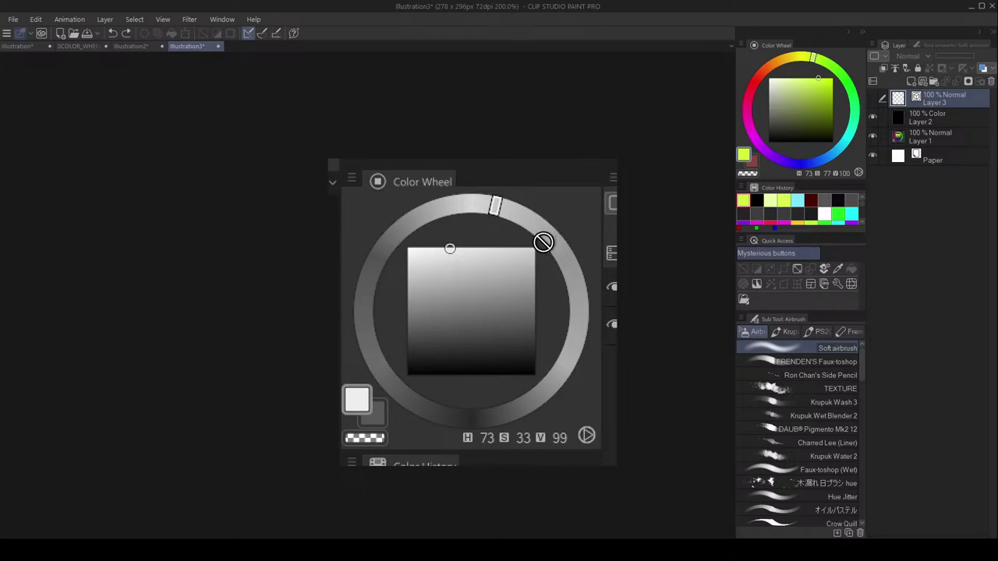
click(873, 117)
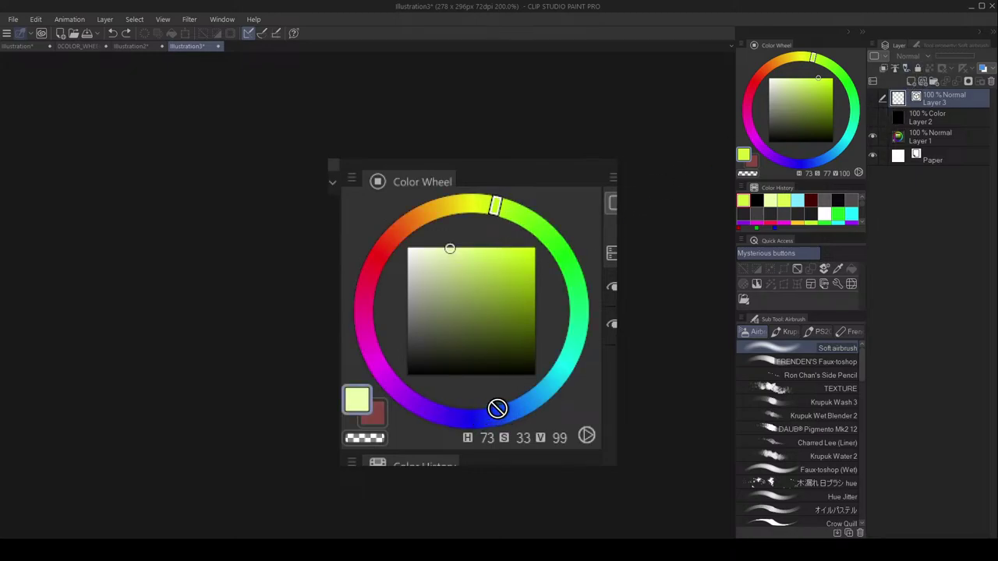
Set the drawing color to blue with hue 240, saturation 77 and value 100.
click(813, 162)
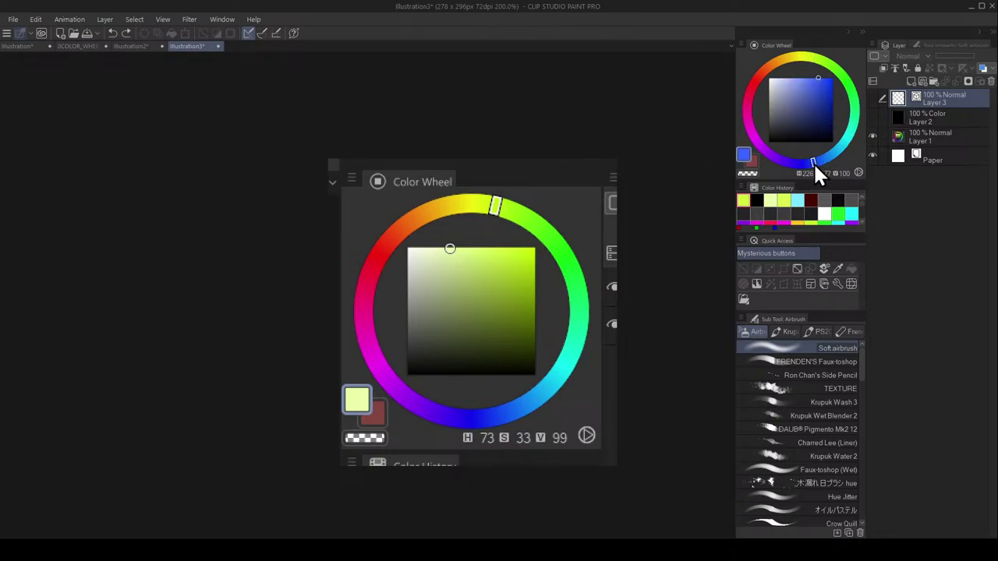
drag(813, 163, 806, 169)
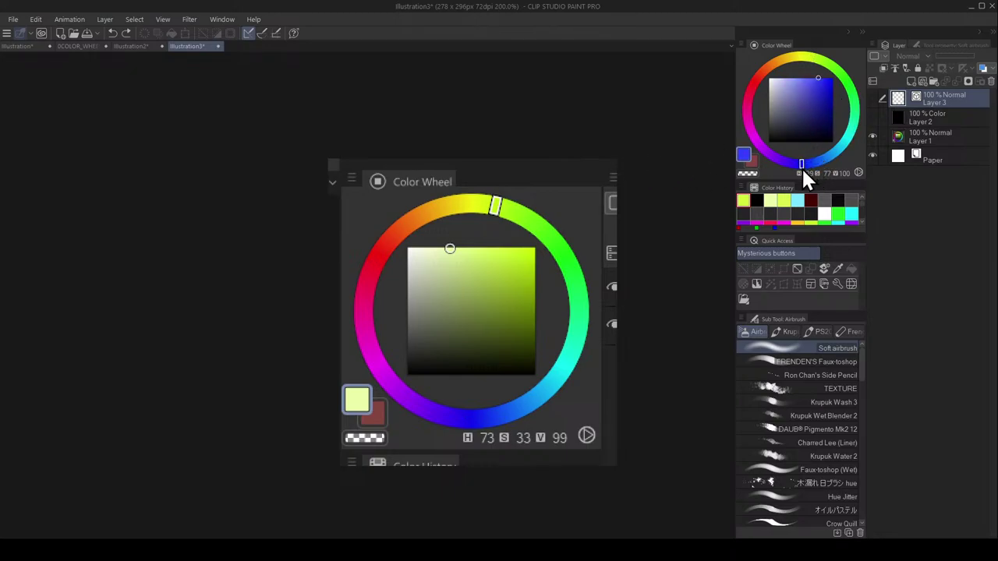
key(m)
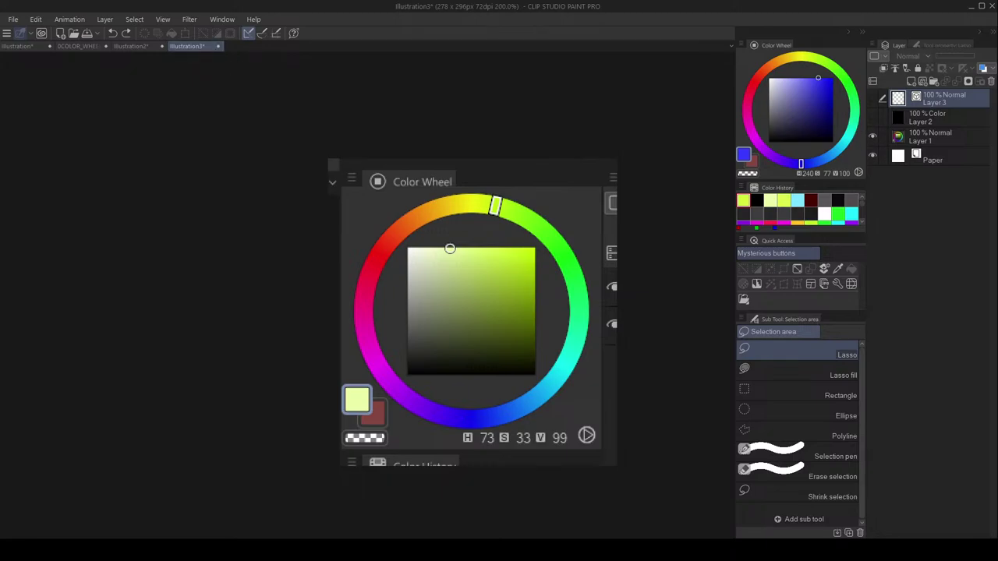
key(j)
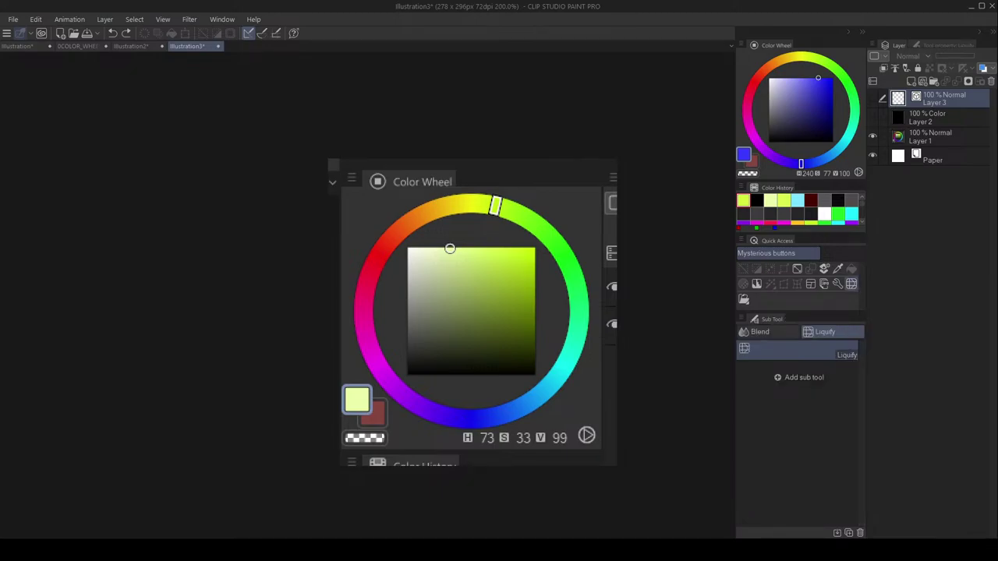
Capture the blue-set color wheel with Snipping Tool and paste it as a layer beneath the black Color layer, made visible again.
key(alt+Tab)
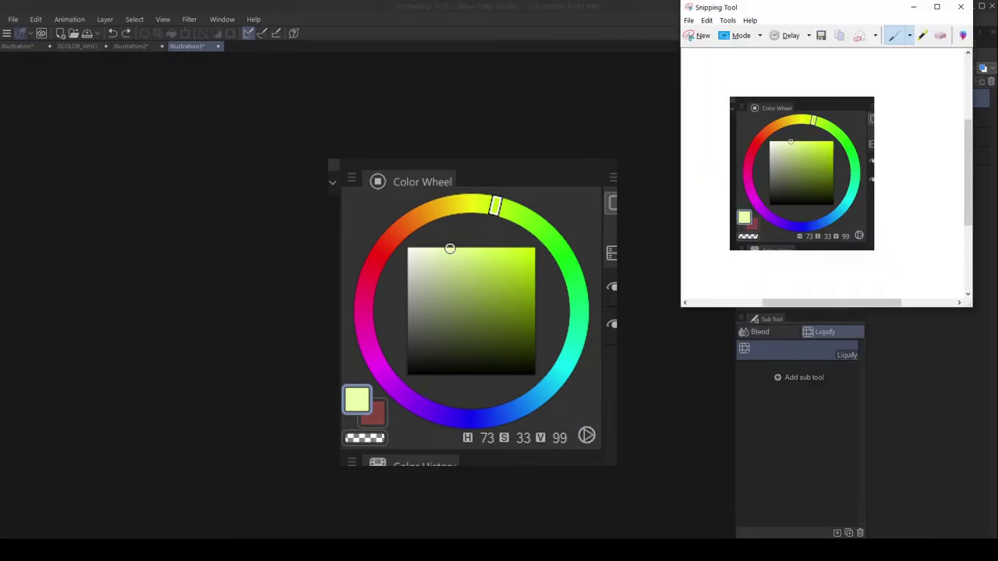
click(706, 34)
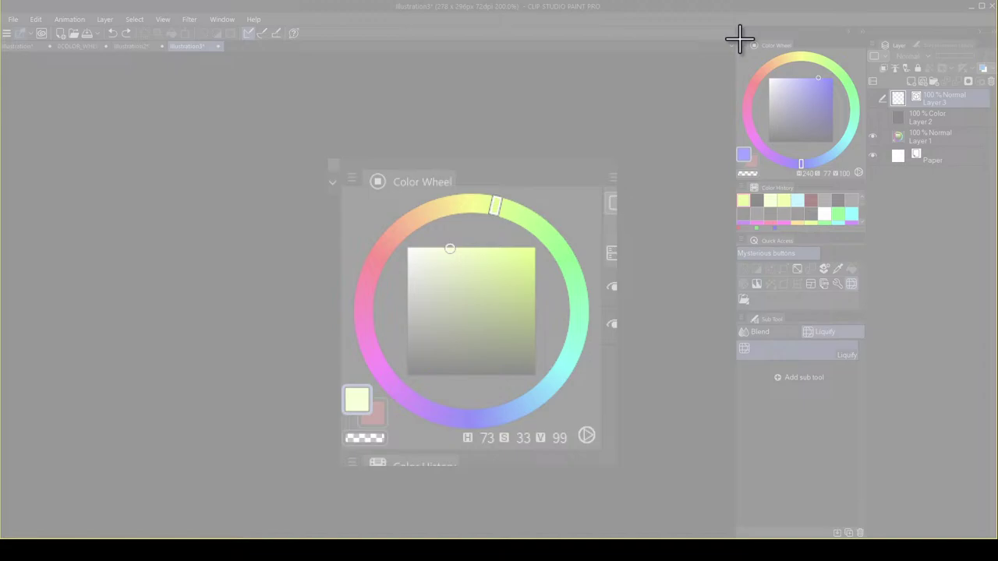
drag(736, 36, 867, 190)
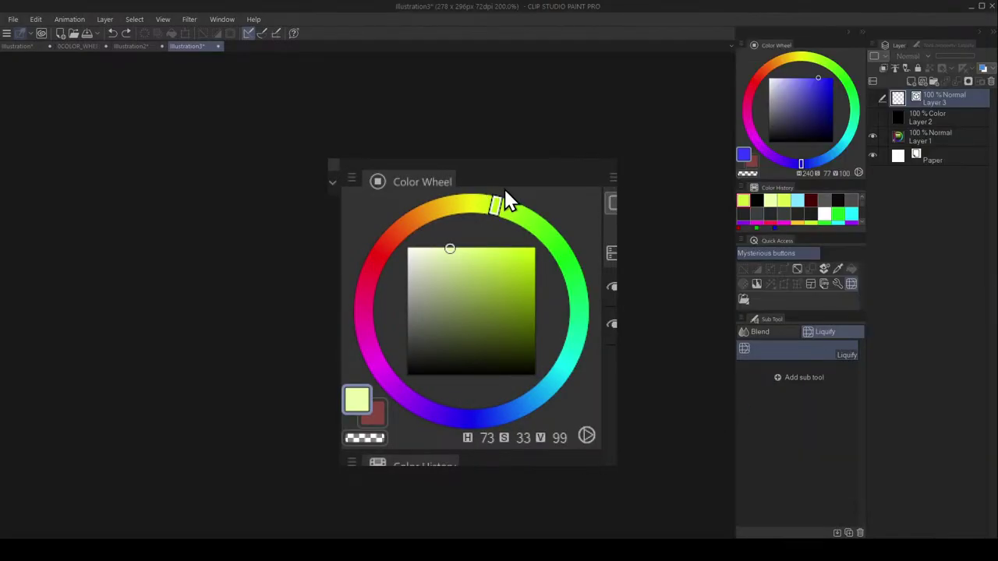
drag(897, 113, 922, 156)
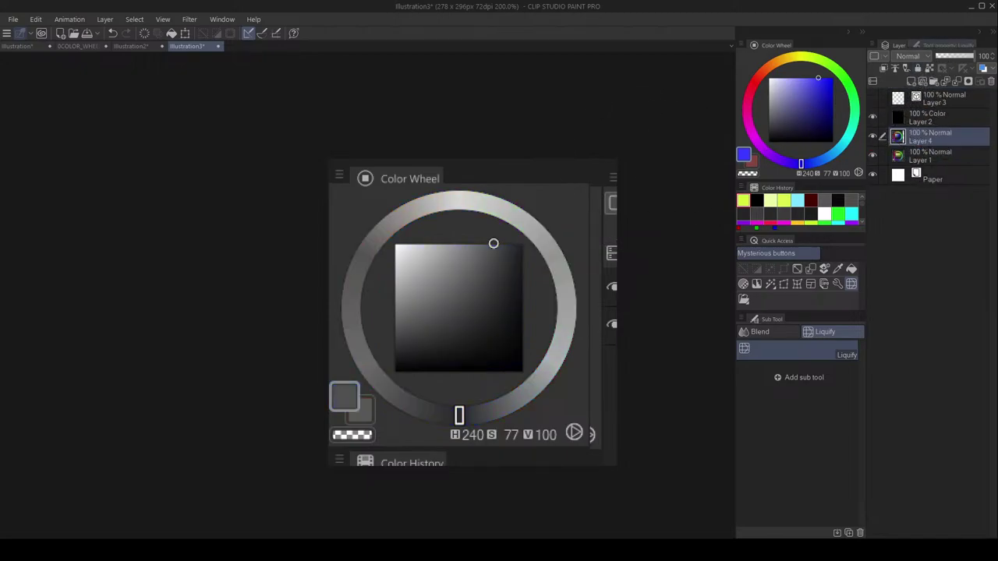
Examine the captured blue wheel up close in grayscale, and hide the black Color layer to compare it in color.
key(super+shift+s)
click(489, 282)
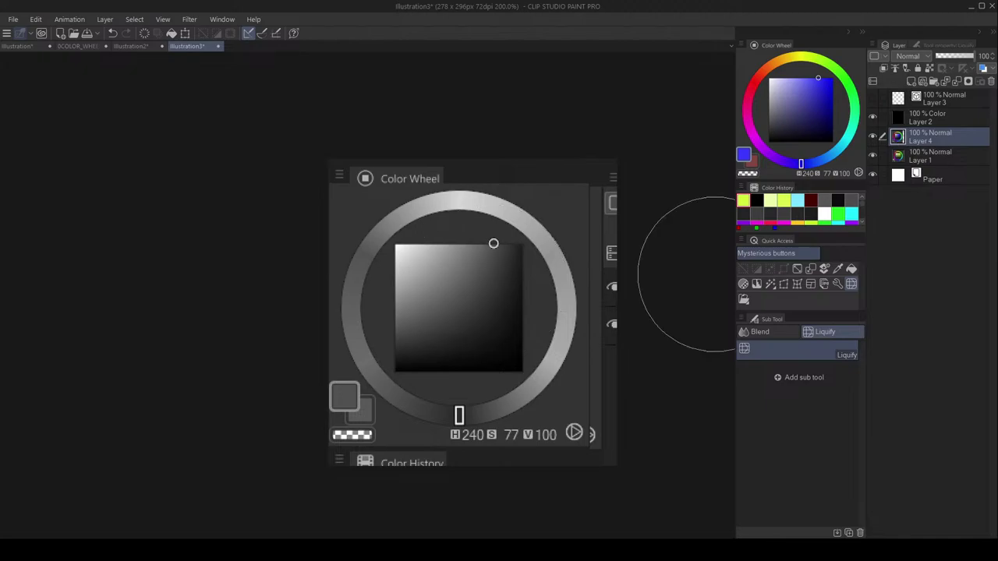
click(519, 308)
drag(535, 302, 479, 265)
key(ctrl+space)
click(477, 267)
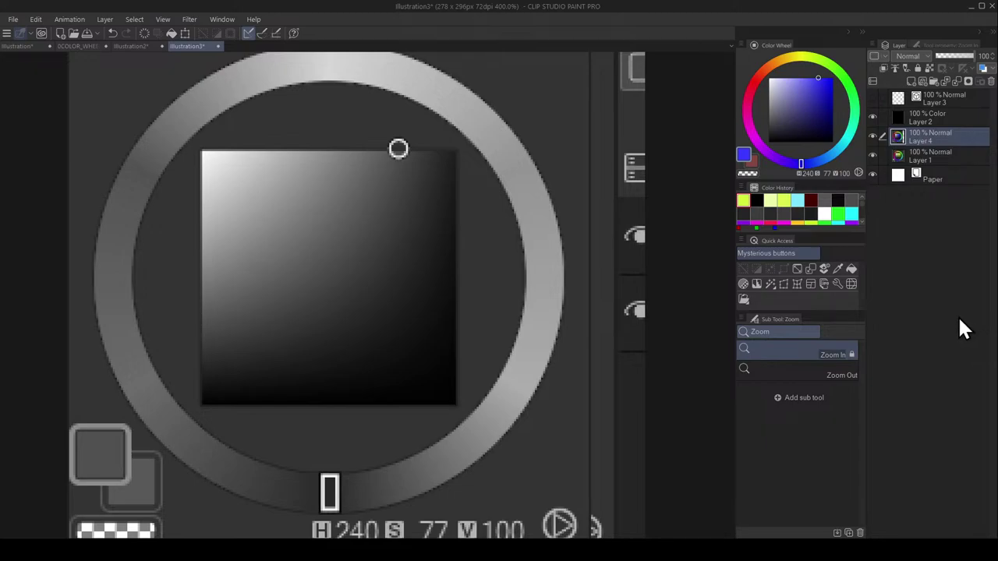
click(873, 117)
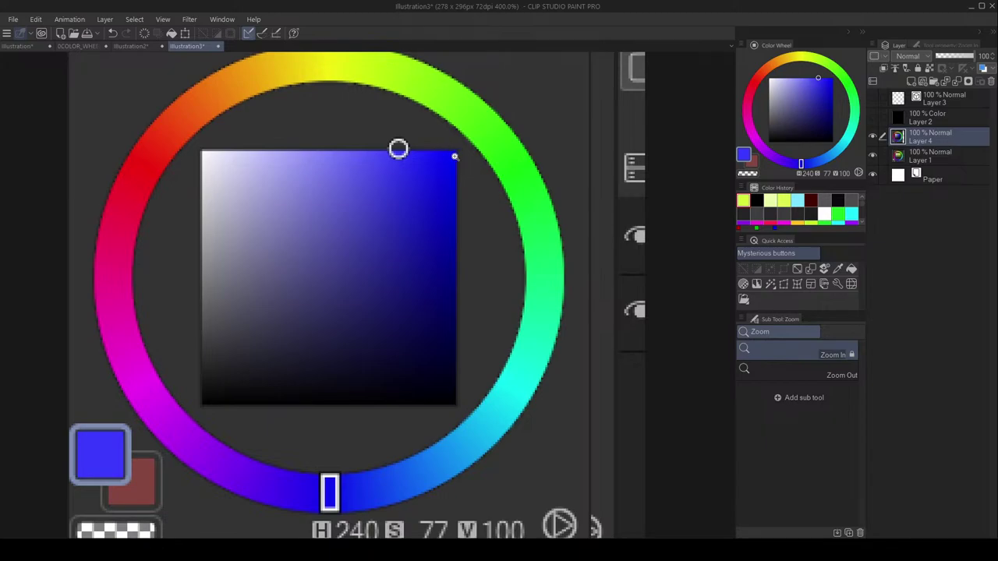
Try circling the saturated blue corner of the captured square with blue soft airbrush strokes, undoing each one.
key(b)
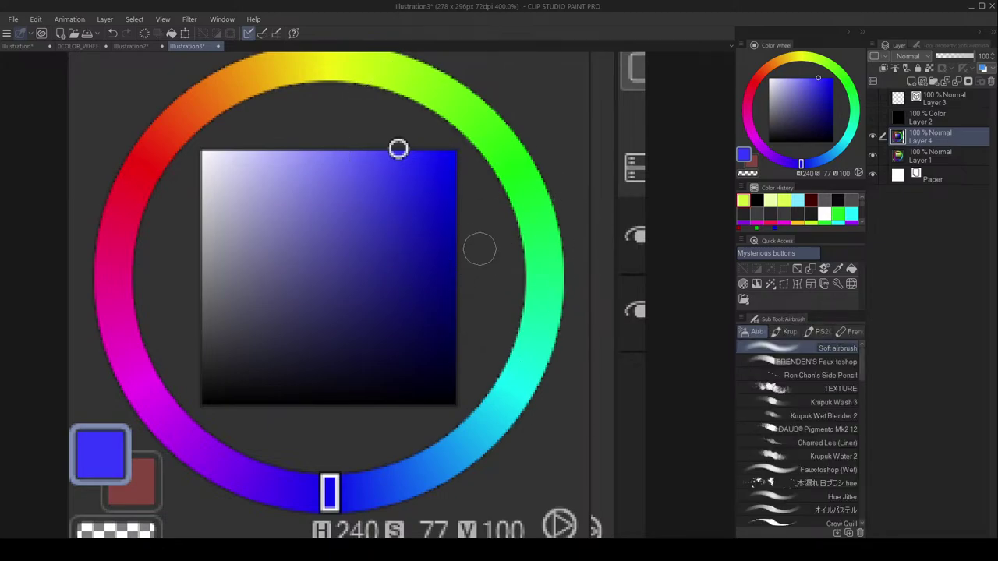
mouse_move(466, 140)
mouse_down()
mouse_move(430, 198)
mouse_move(445, 223)
mouse_up()
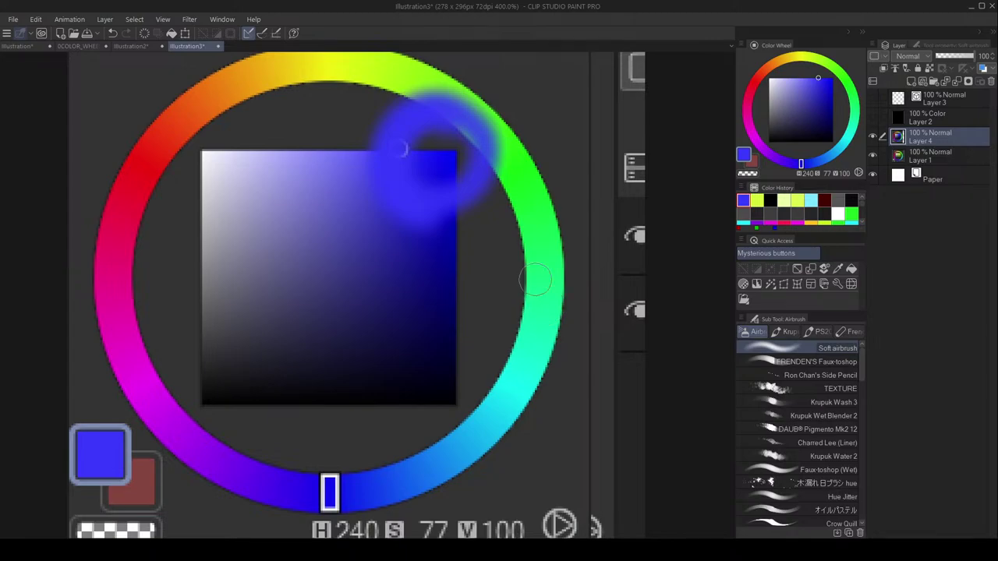
key(ctrl+z)
drag(445, 187, 475, 116)
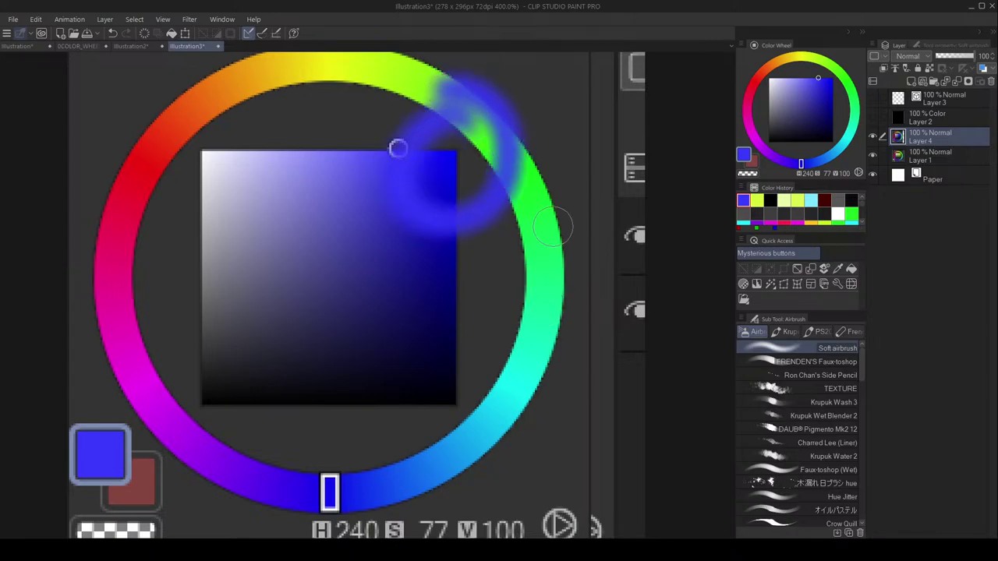
key(ctrl+z)
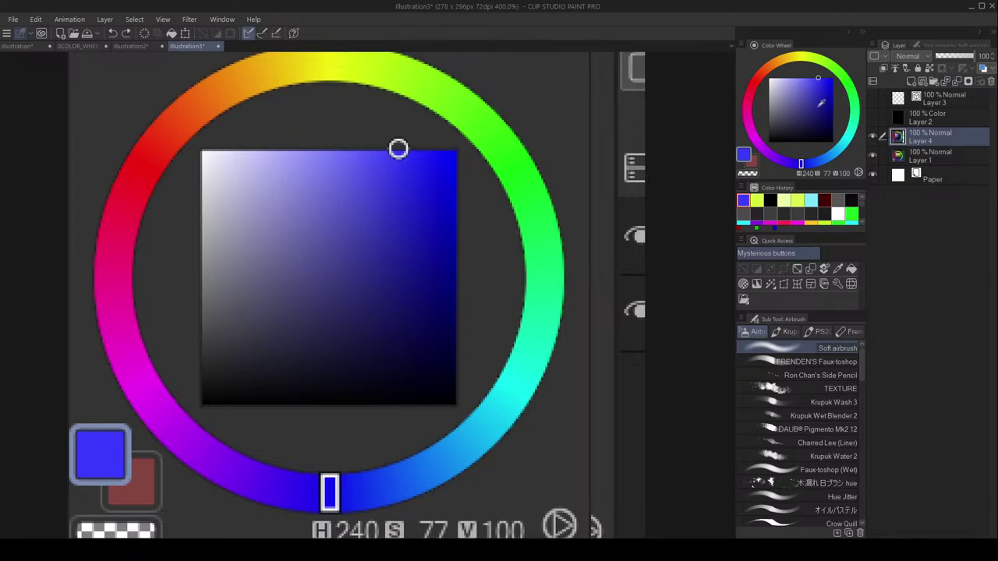
key(ctrl+y)
key(ctrl+z)
Toggle the black Color layer to compare the blue corner in gray and color, and undo a trial stroke beside it.
click(872, 116)
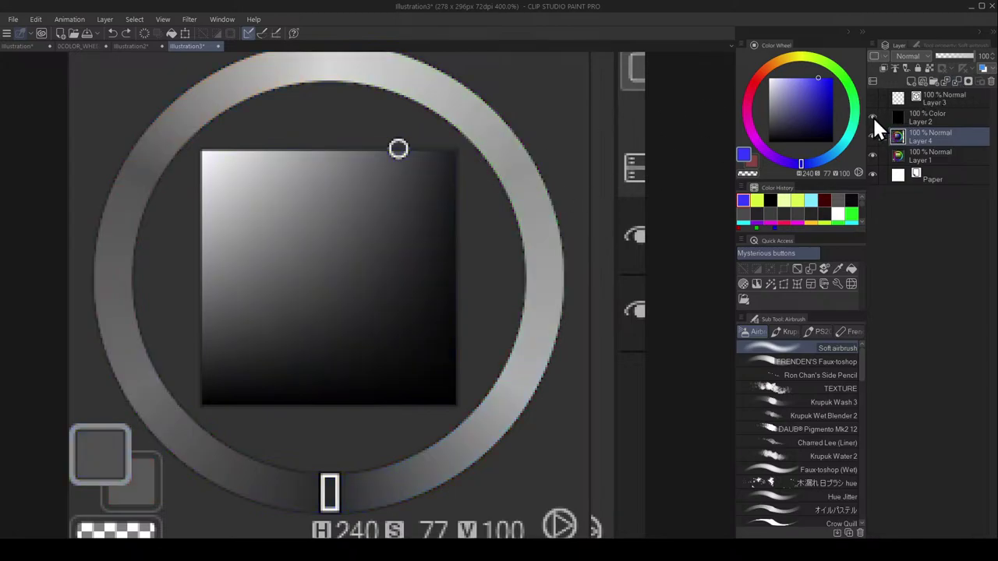
click(873, 116)
click(873, 116)
mouse_move(432, 174)
mouse_down()
mouse_move(455, 180)
mouse_move(463, 238)
mouse_up()
key(ctrl+z)
Try a black dab on the captured square, undo it, and compare a gray with value 60 against the ring.
click(832, 141)
click(377, 175)
key(ctrl+z)
mouse_move(290, 206)
alt+mouse_down()
mouse_move(226, 207)
mouse_move(452, 205)
mouse_move(203, 214)
mouse_move(506, 202)
mouse_move(179, 206)
mouse_move(497, 197)
mouse_move(190, 200)
mouse_move(481, 190)
mouse_move(394, 198)
mouse_move(162, 183)
mouse_move(468, 189)
mouse_move(185, 198)
mouse_move(481, 194)
mouse_move(530, 205)
alt+mouse_up()
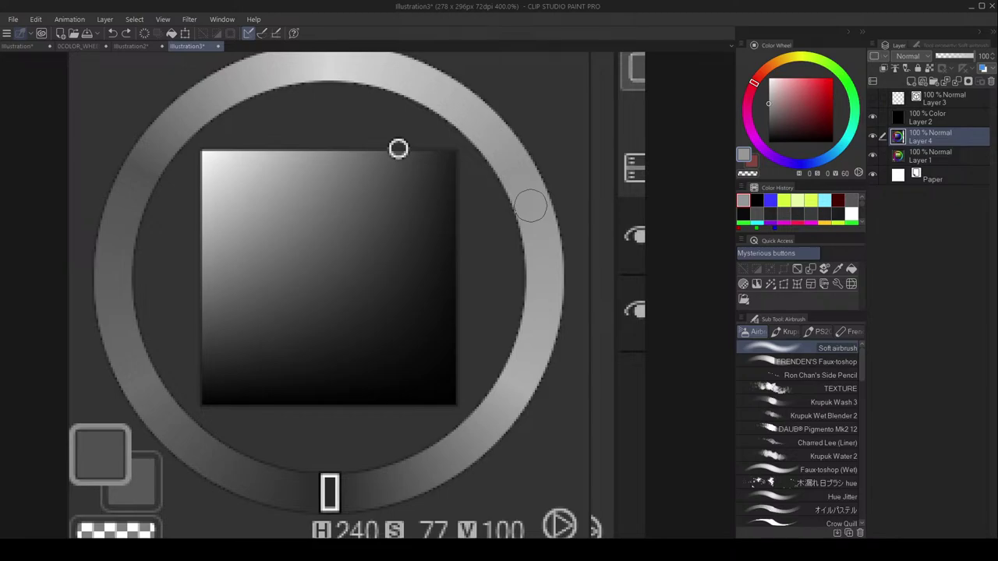
key(m)
drag(560, 171, 574, 156)
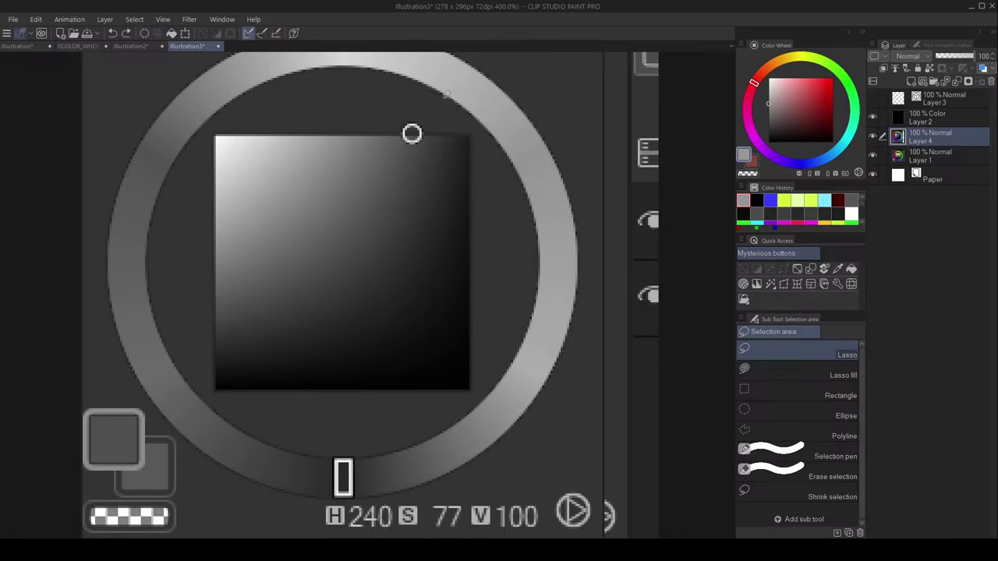
Close the Illustration3 and Illustration2 documents without saving, returning to the segmented color wheel document.
click(219, 46)
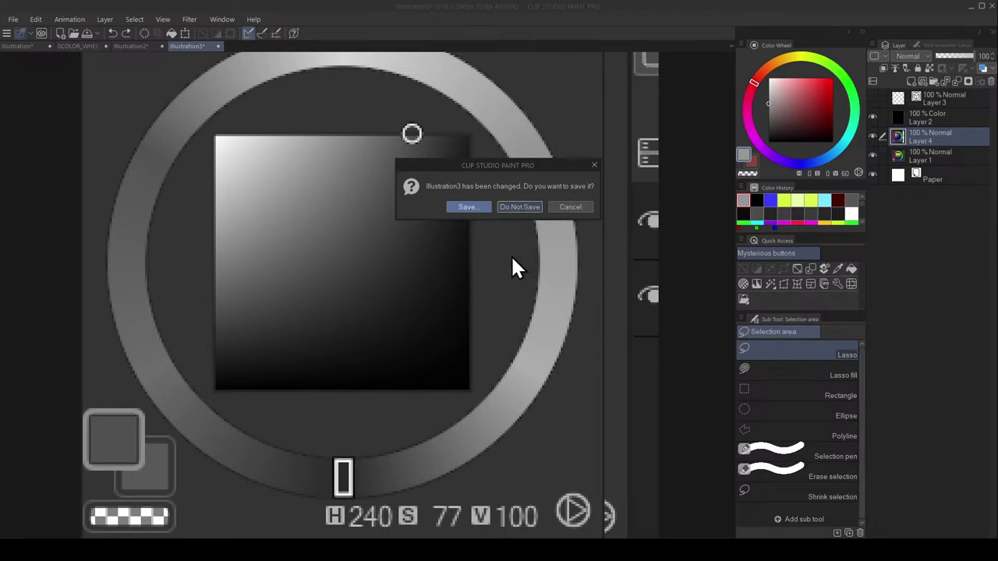
click(519, 206)
click(163, 47)
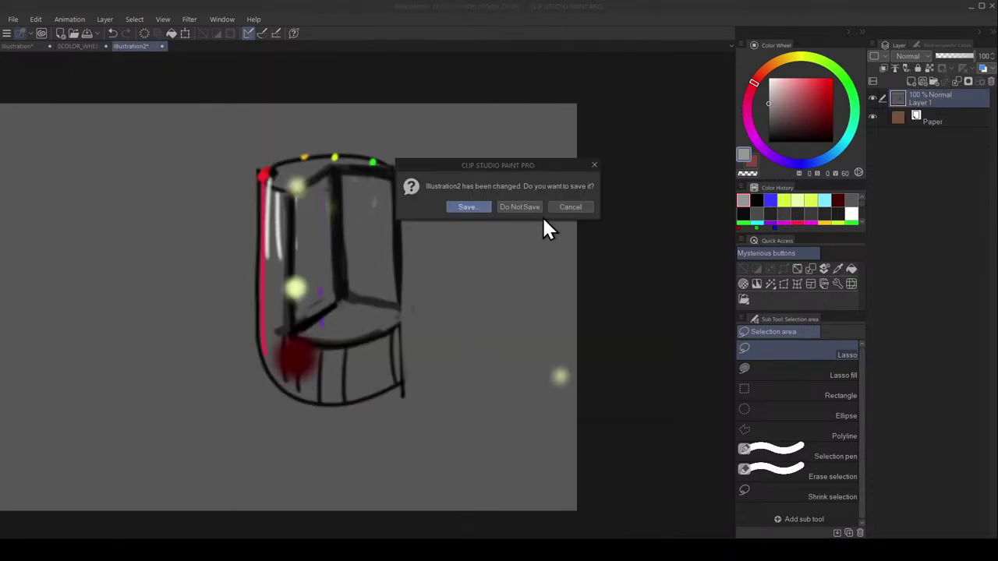
click(516, 205)
drag(551, 202, 628, 188)
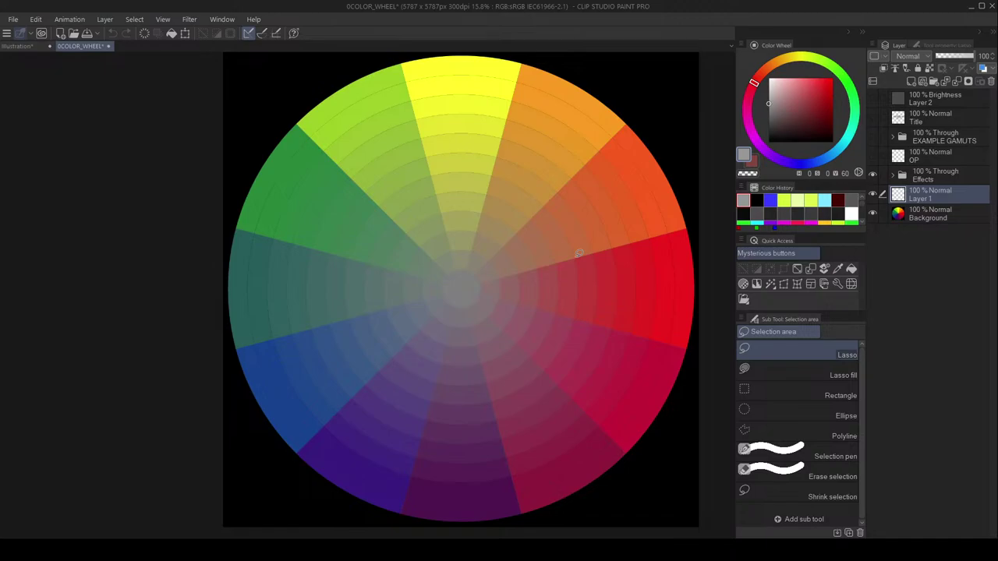
Set the color to white and mark a small oval scribble on Layer 1 in the wheel's yellow-green wedge.
click(768, 78)
key(b)
drag(411, 185, 426, 168)
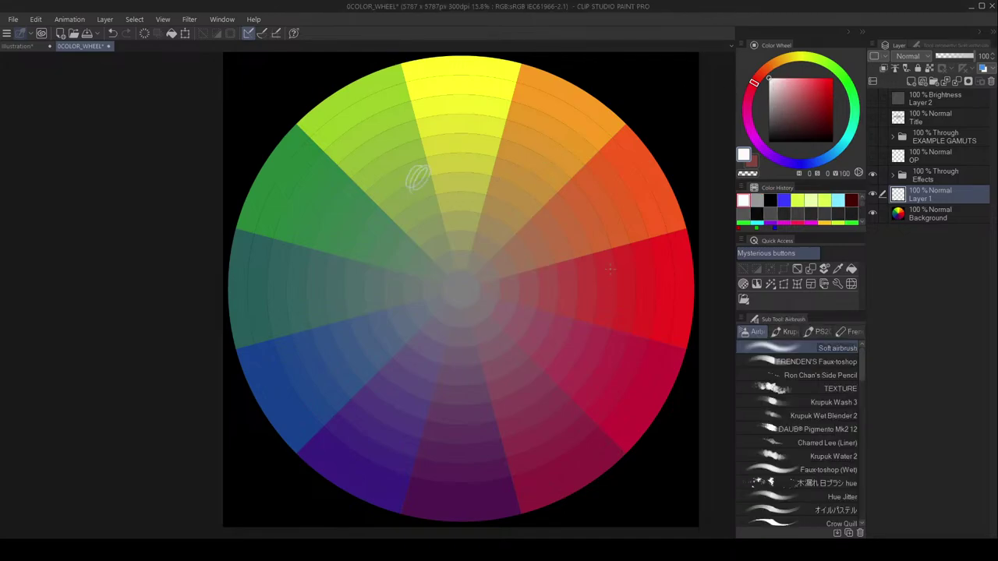